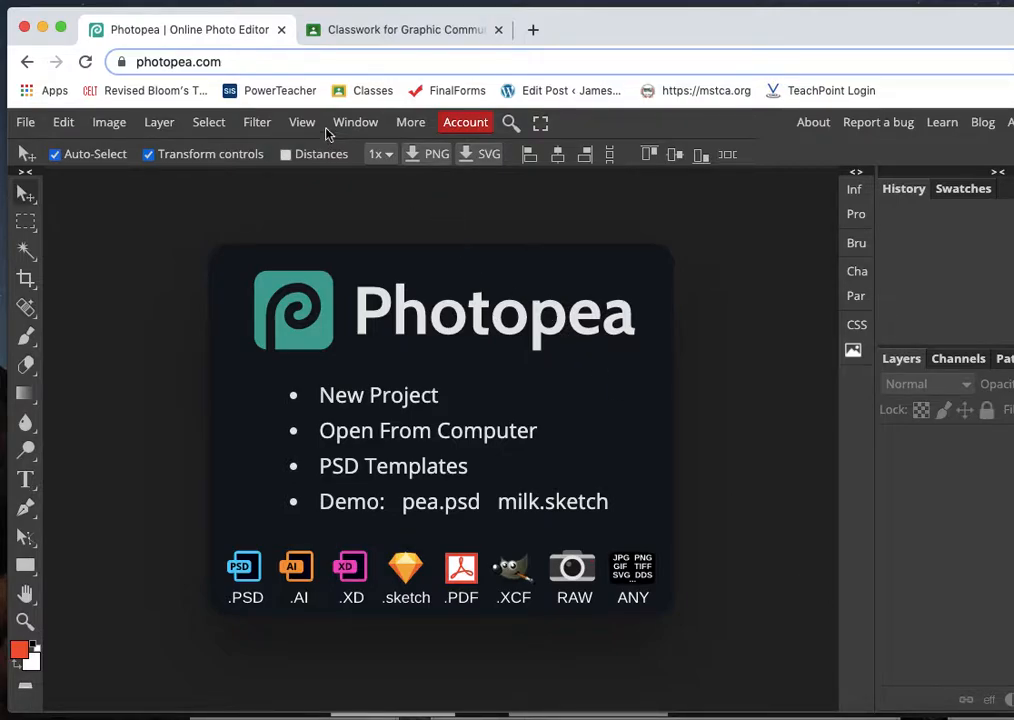
- Switch to Google Classroom and open the PDF attached to the asynchronous Tuesday, March 30th assignment
click(366, 36)
click(489, 342)
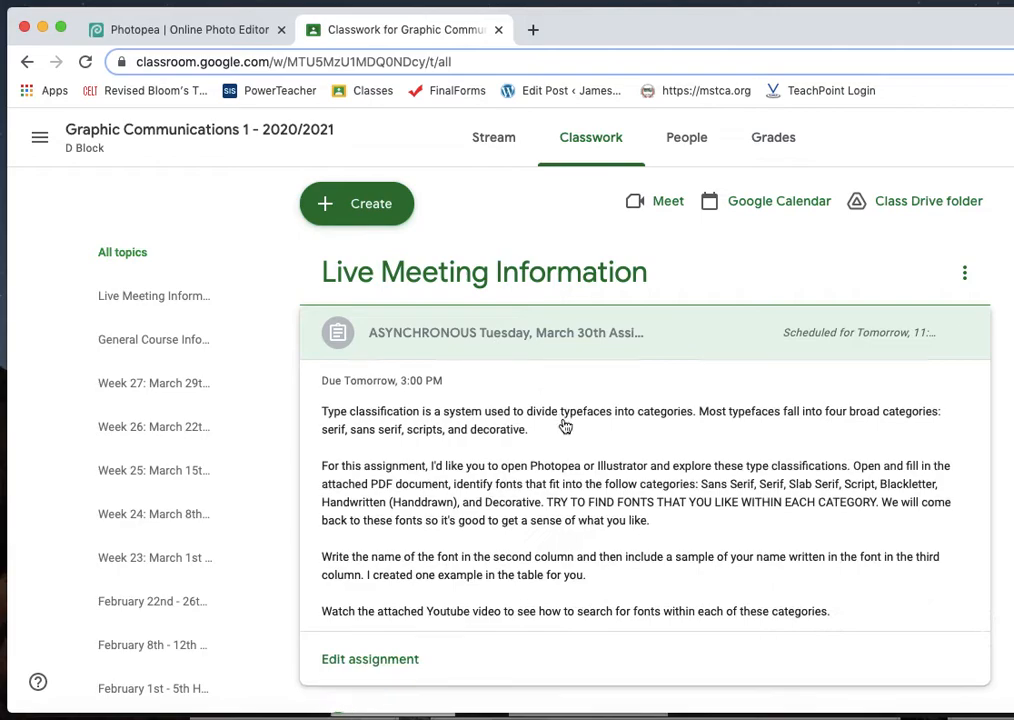
scroll(565, 425, down, 3)
scroll(560, 425, down, 2)
click(502, 500)
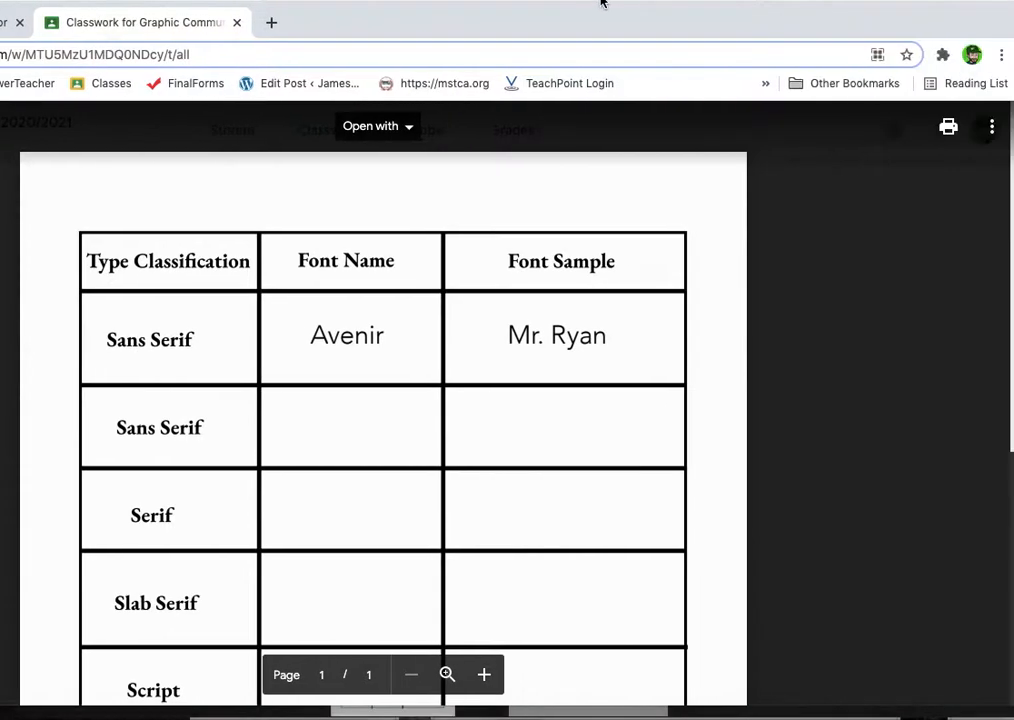
- Open the type classification PDF in its own window and download it
click(993, 128)
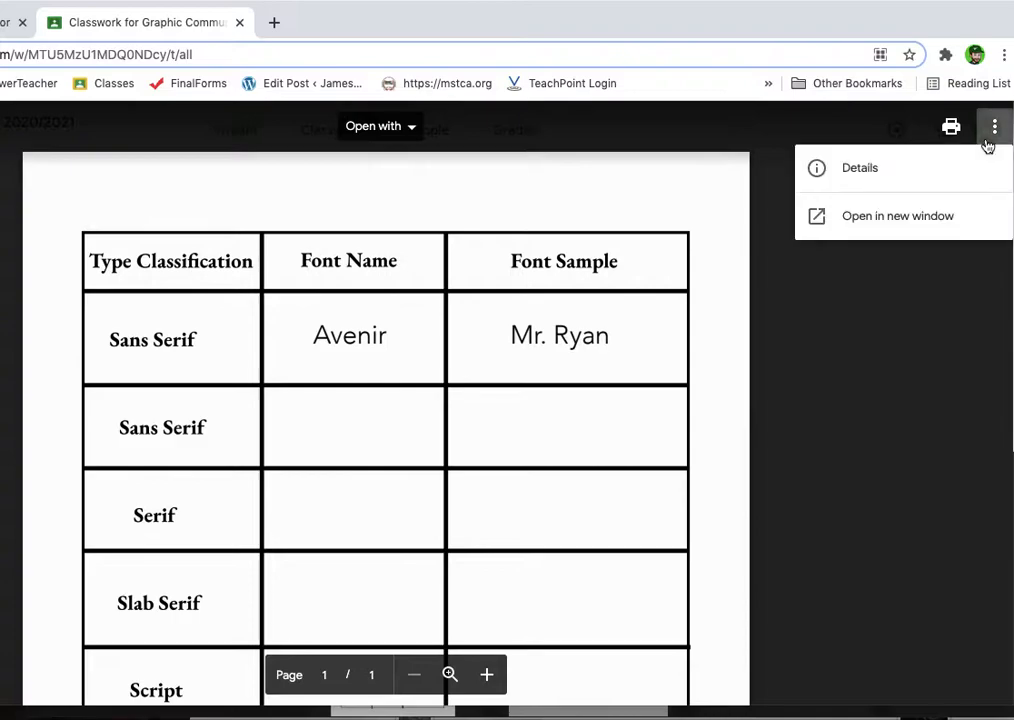
click(896, 216)
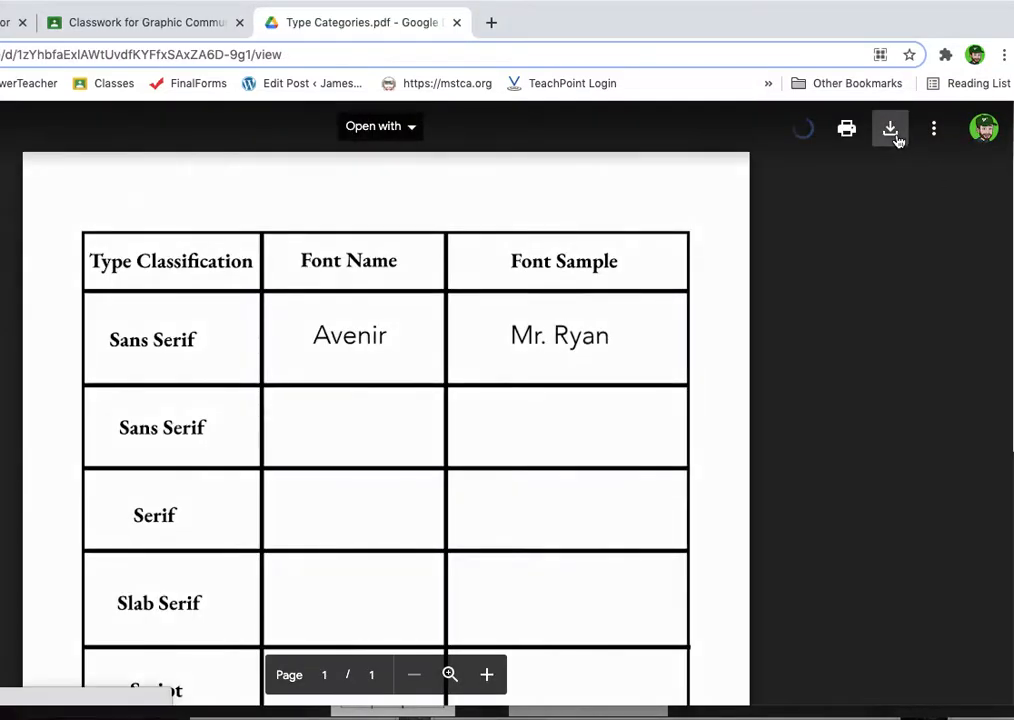
click(890, 128)
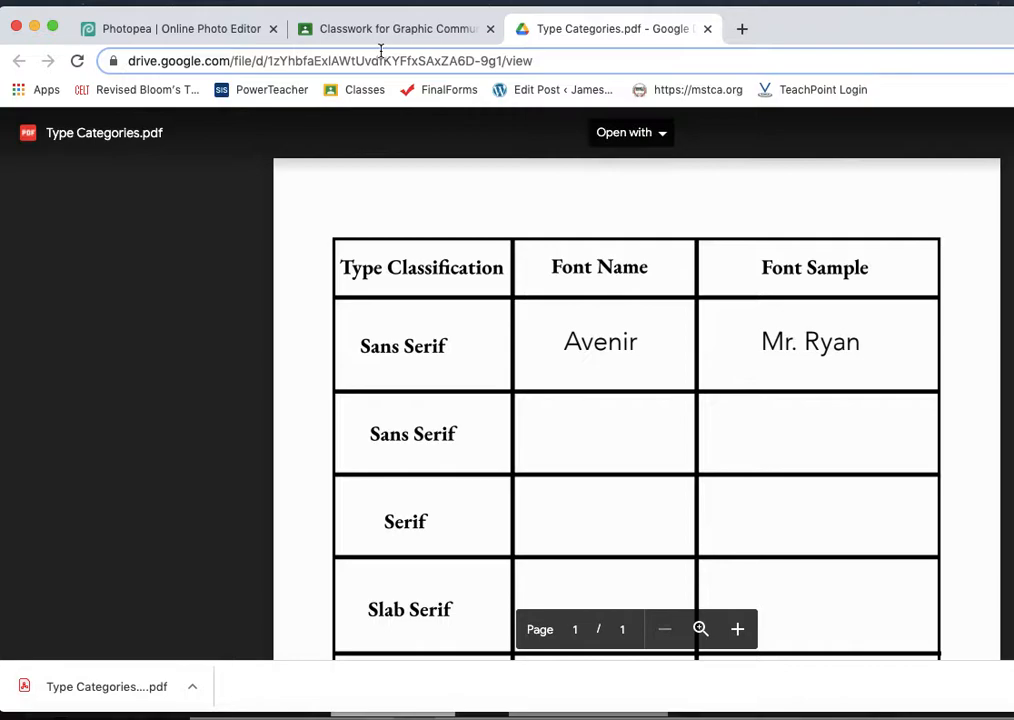
- Switch to Photopea and open Type Categories.pdf from the Downloads folder
click(228, 31)
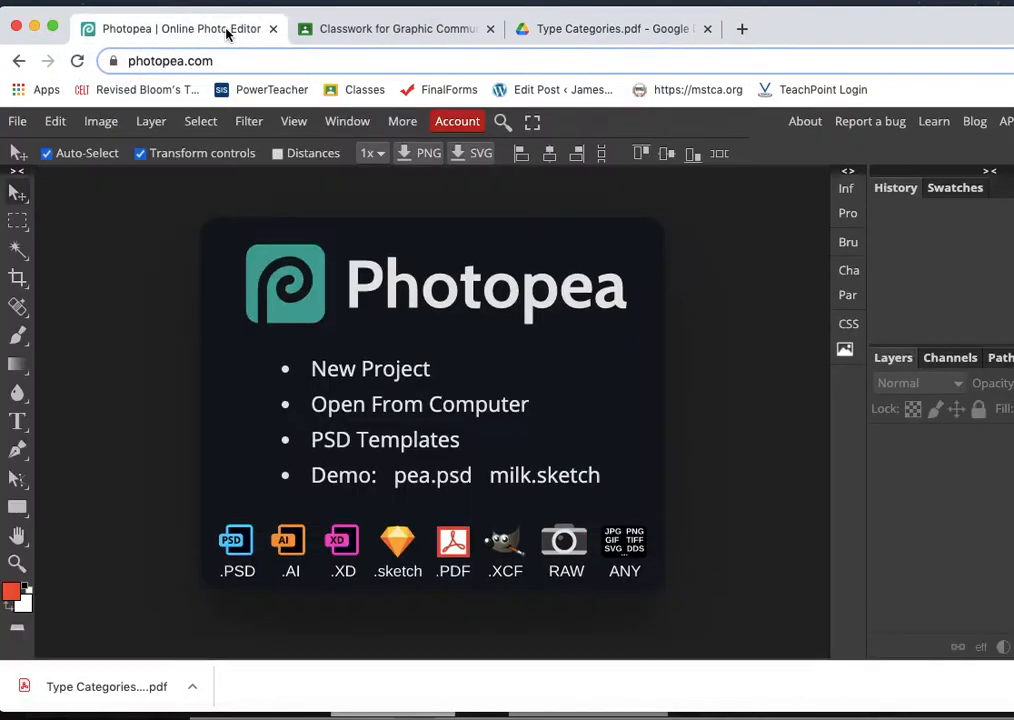
click(17, 121)
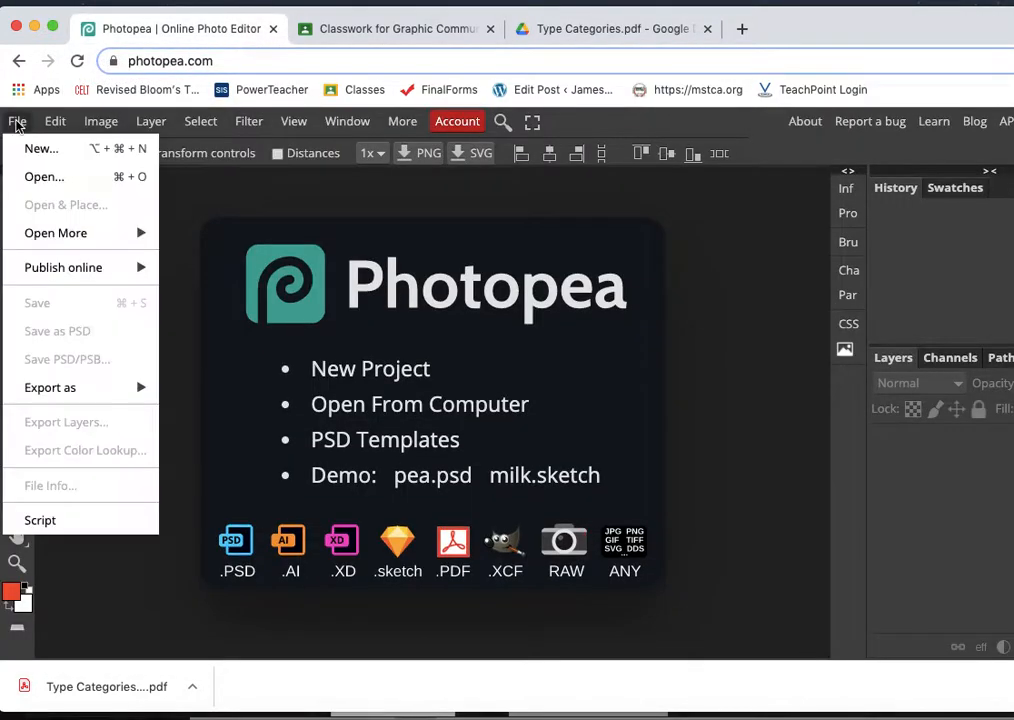
click(55, 179)
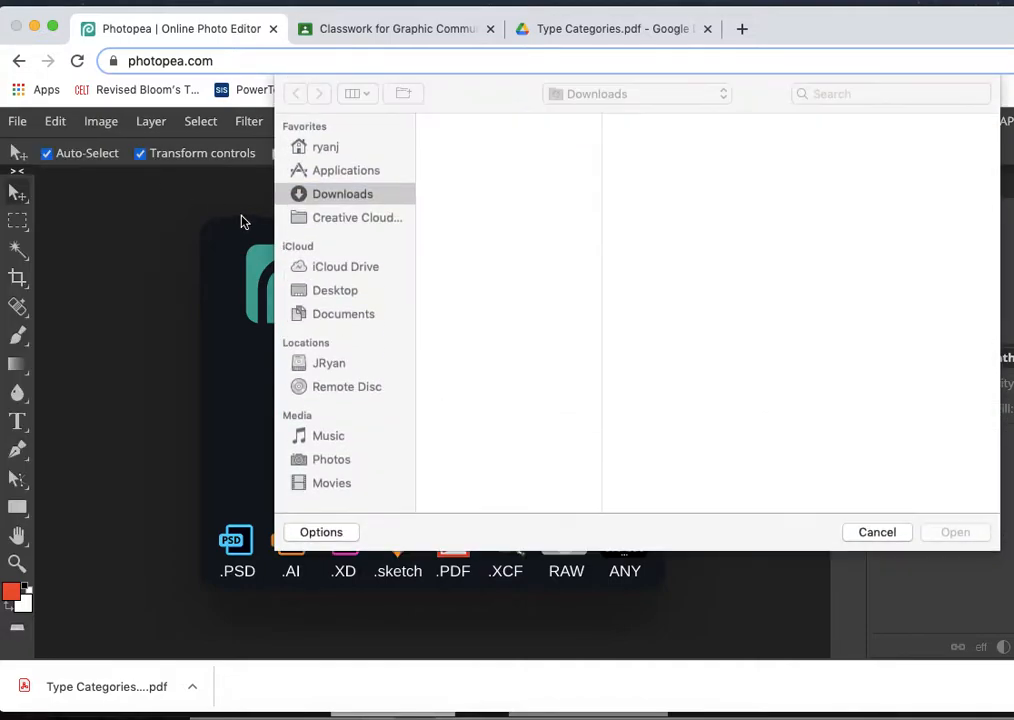
click(492, 148)
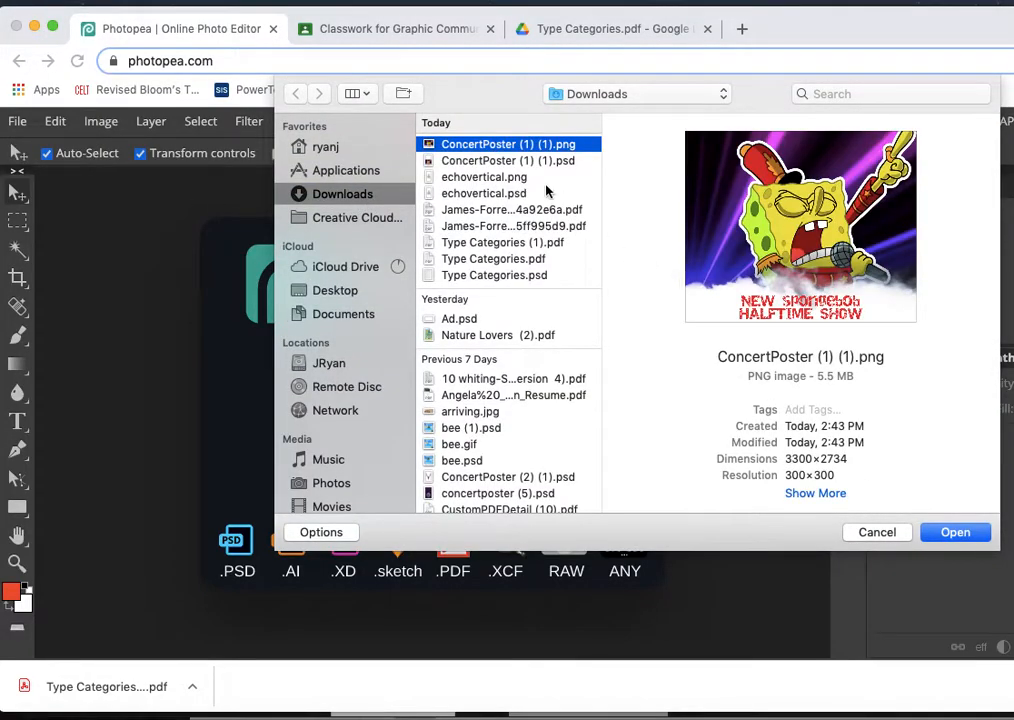
click(494, 262)
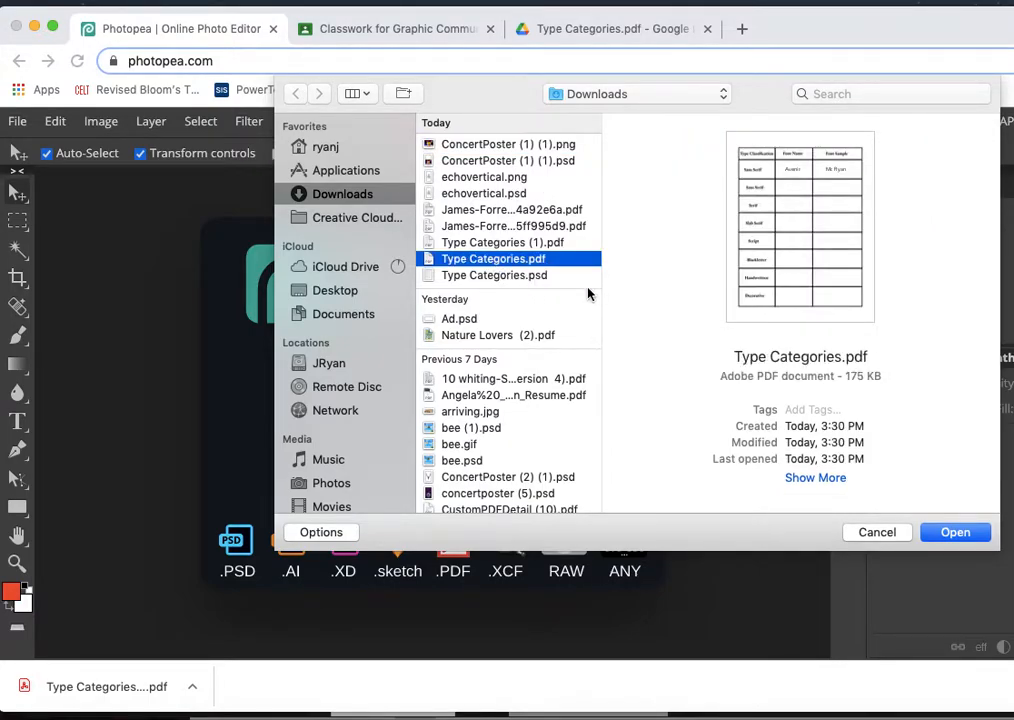
click(955, 532)
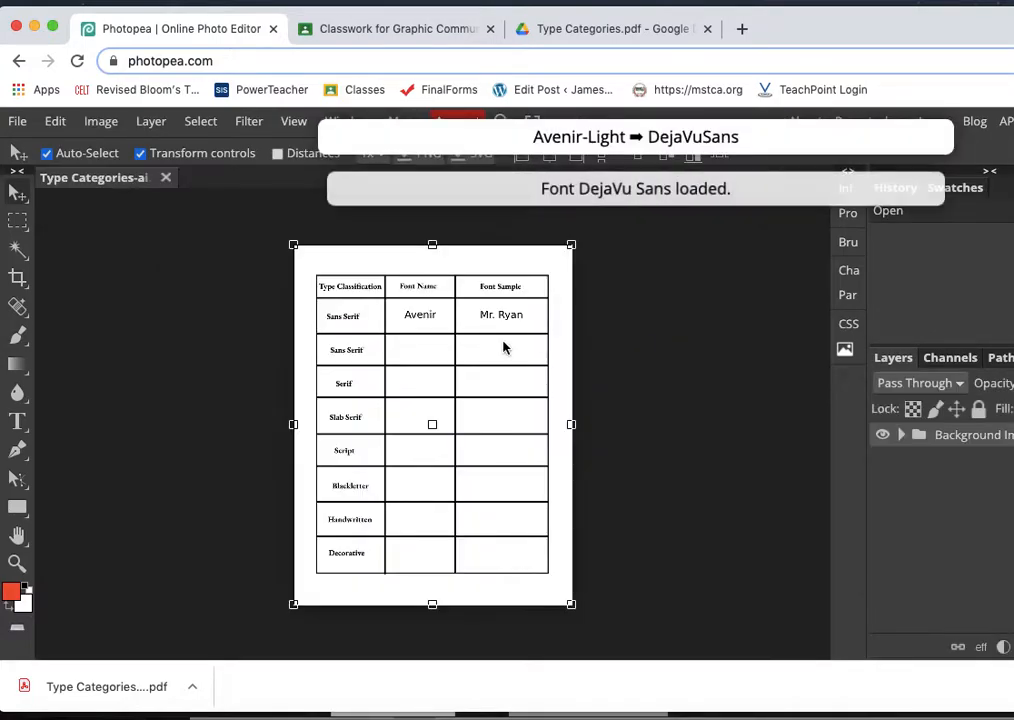
- Start a new text layer in the empty Font Name cell of the second Sans Serif row
click(17, 563)
click(423, 357)
click(444, 364)
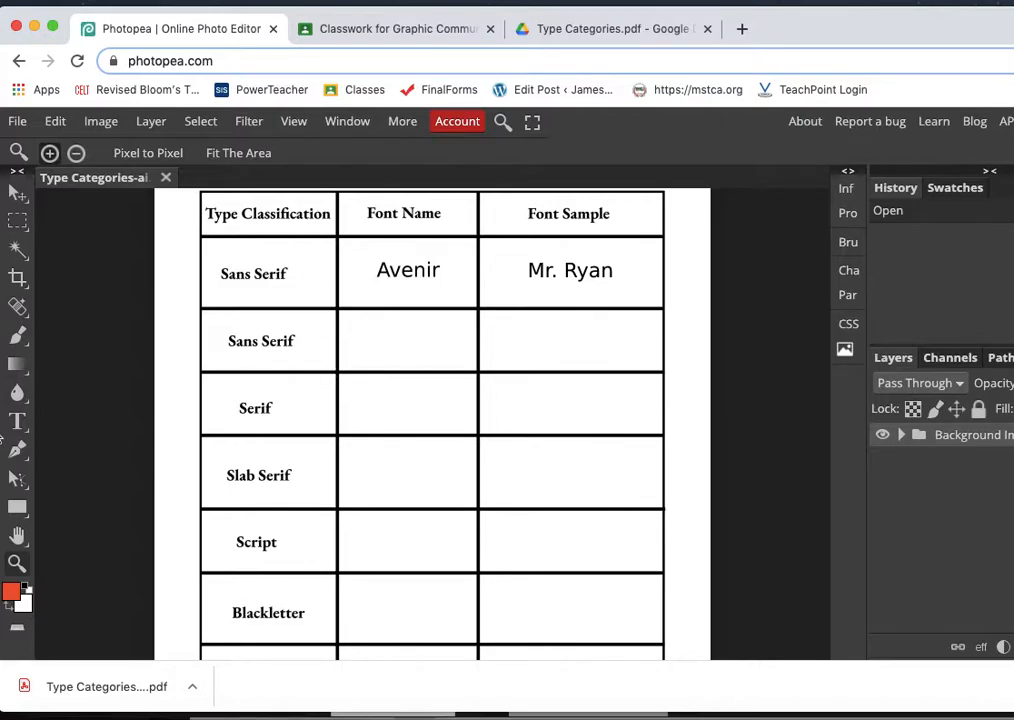
click(17, 421)
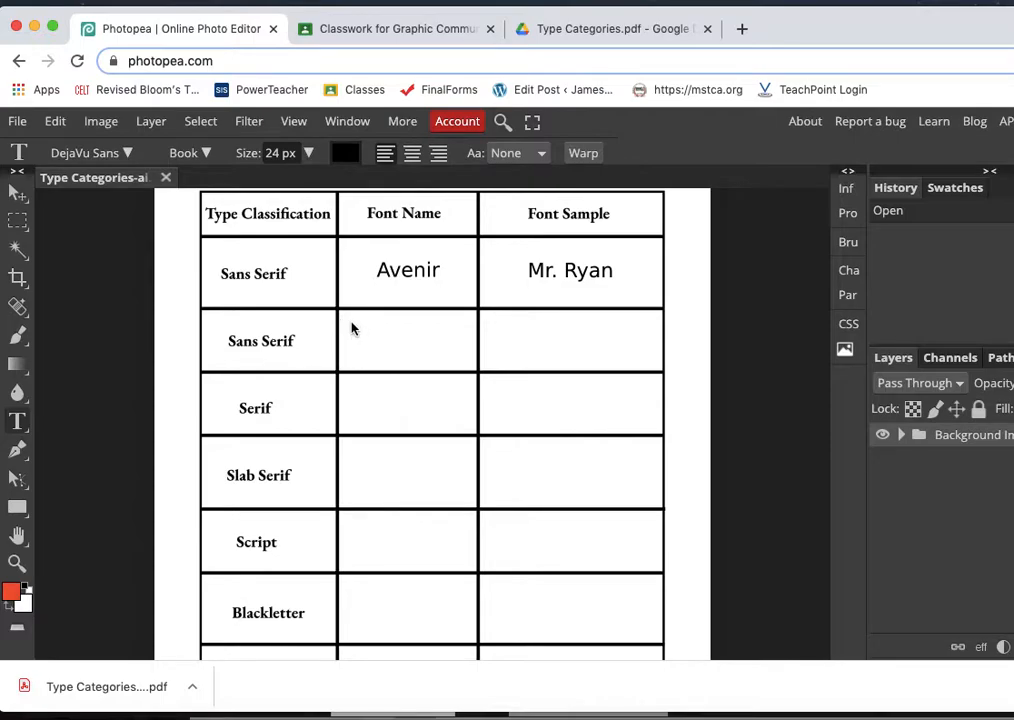
click(362, 345)
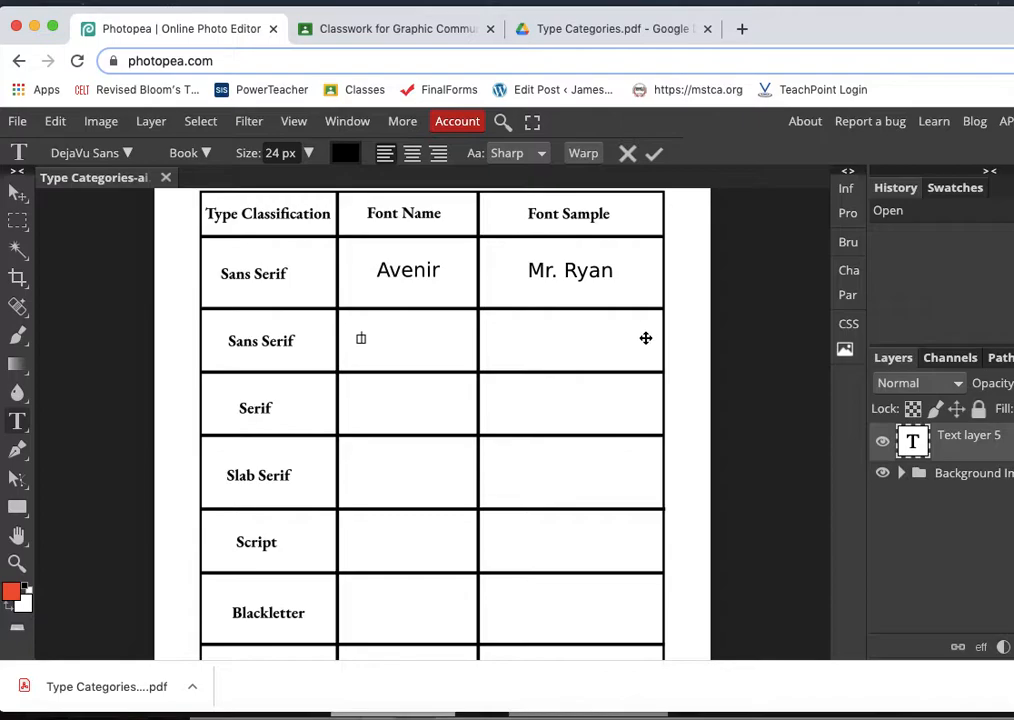
- Open the font list for the new text layer and look through the available font categories
click(128, 156)
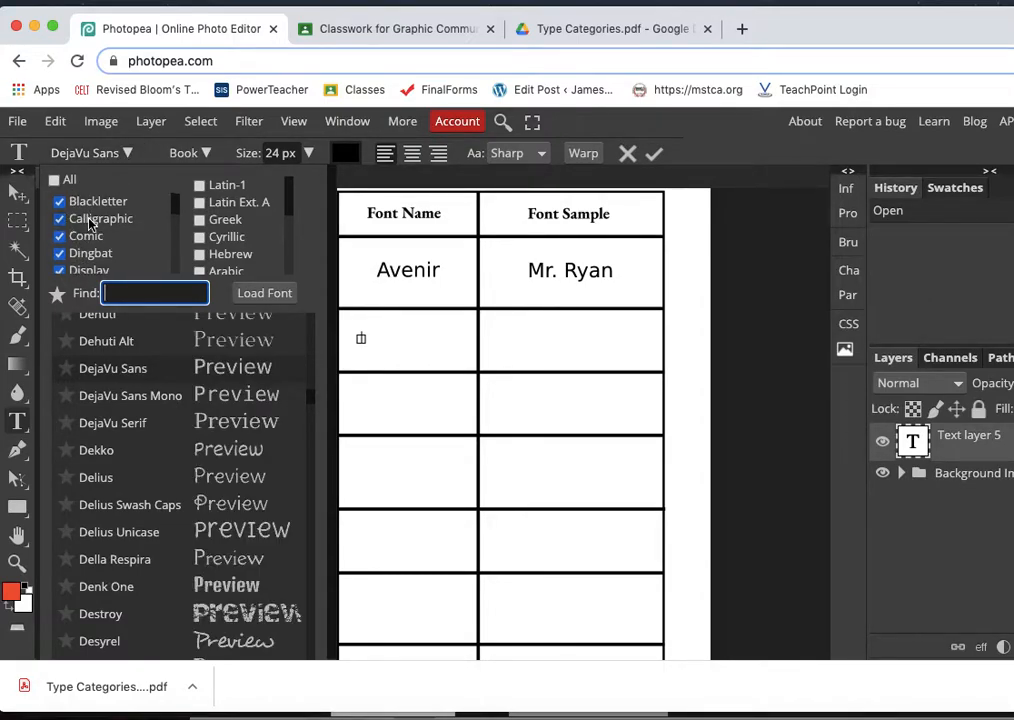
scroll(90, 224, down, 3)
scroll(90, 224, down, 2)
scroll(90, 224, up, 3)
scroll(90, 224, up, 2)
scroll(90, 224, down, 6)
scroll(90, 225, up, 4)
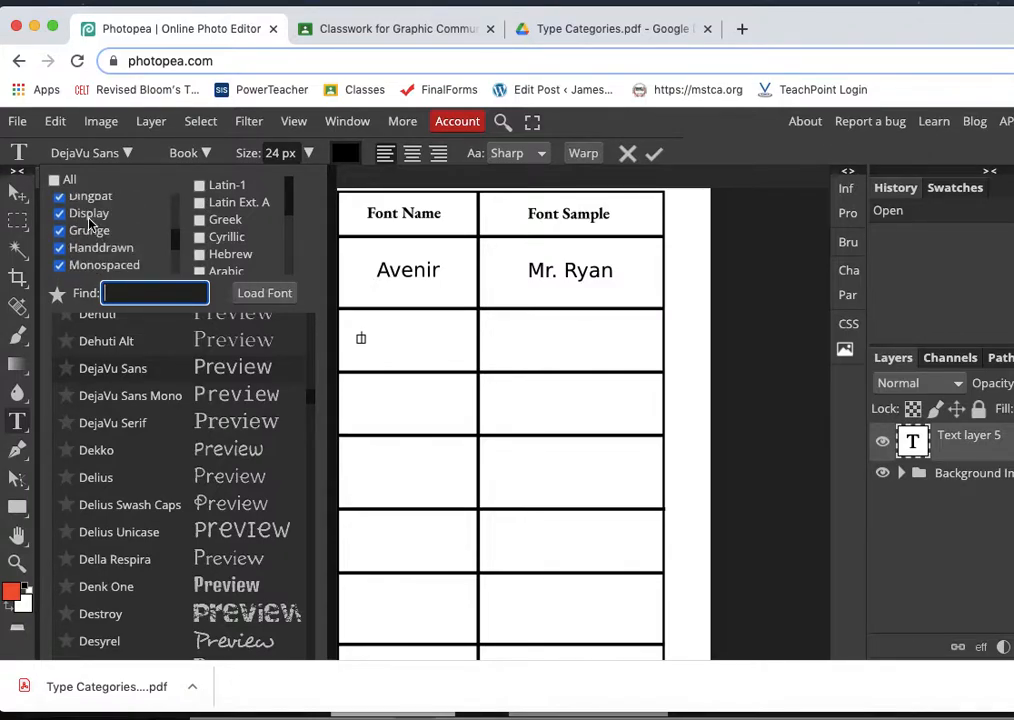
scroll(90, 224, up, 2)
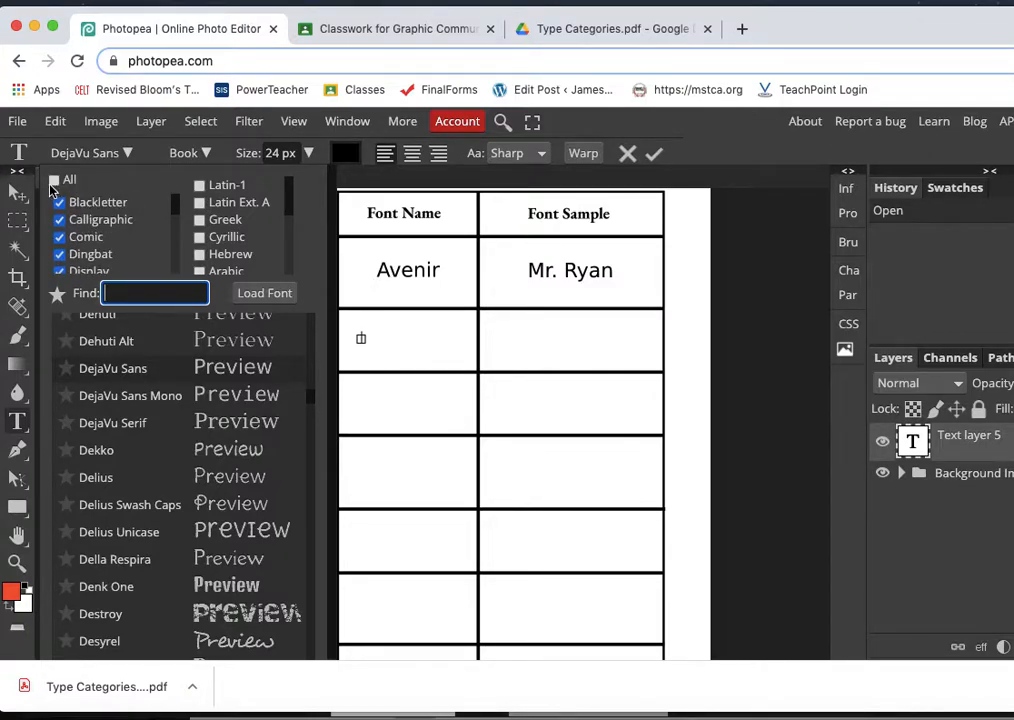
- Clear all font category filters and show only Sans Serif fonts
click(55, 184)
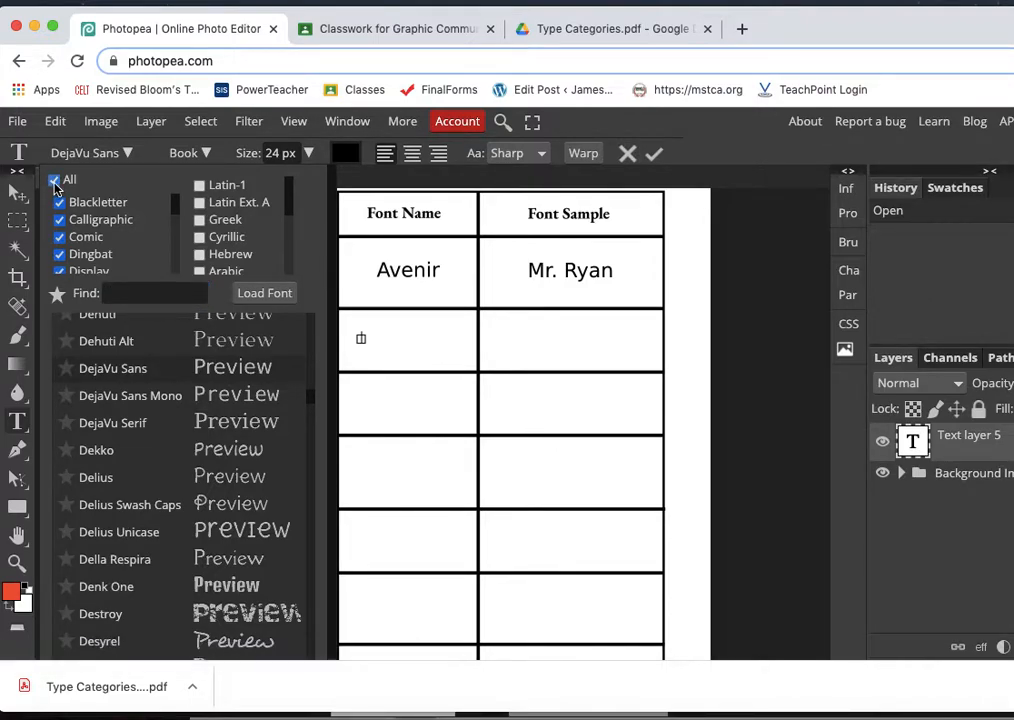
click(55, 184)
scroll(80, 250, down, 2)
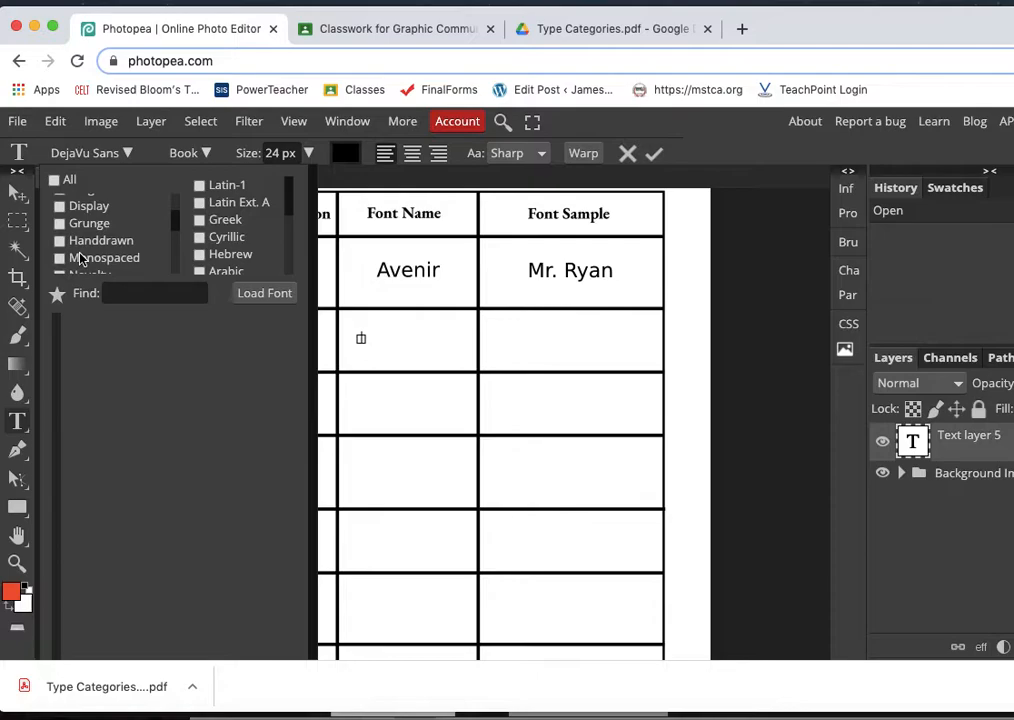
scroll(82, 260, down, 1)
scroll(82, 260, down, 3)
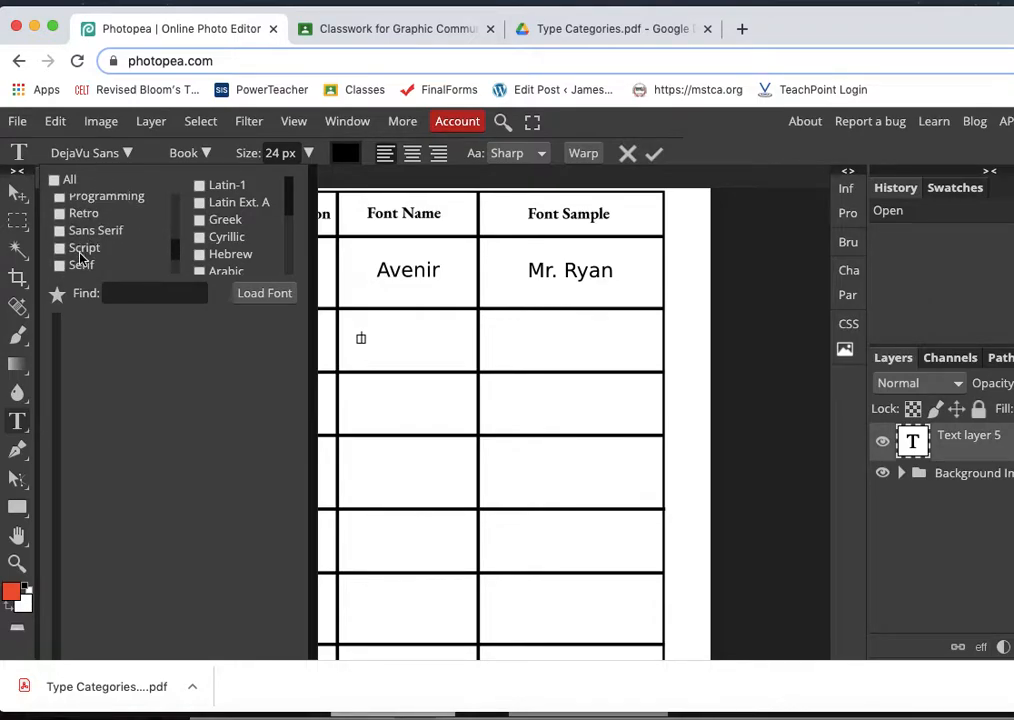
click(62, 232)
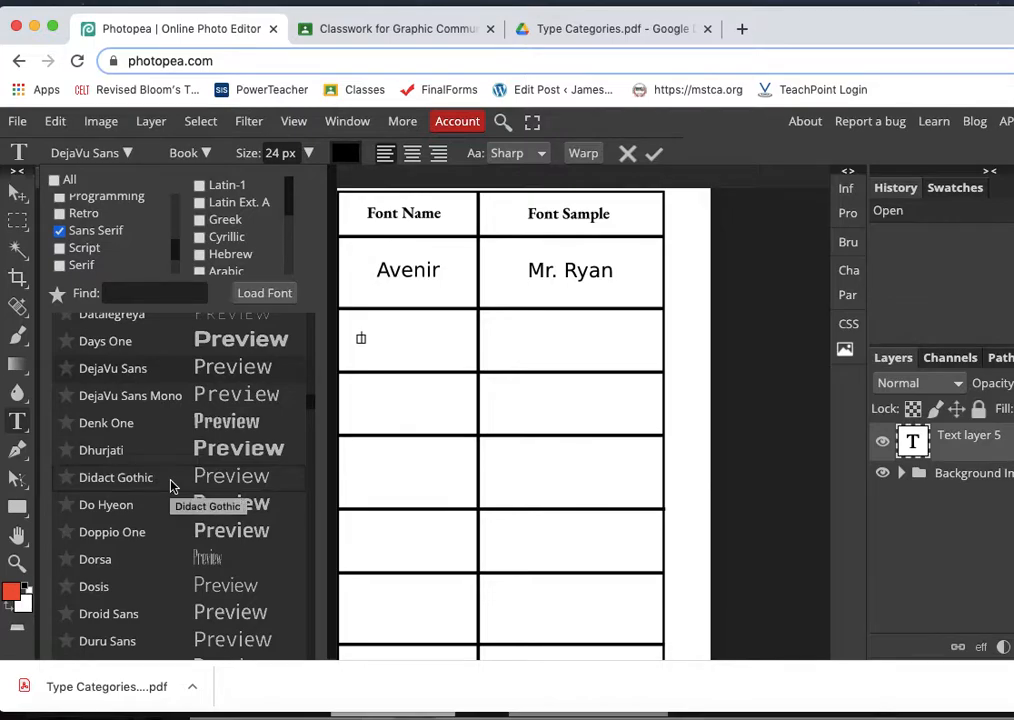
- Choose the Familiar Pro font and enter "Familiar Pro" as the text in the Font Name cell
scroll(170, 485, down, 3)
scroll(170, 485, down, 2)
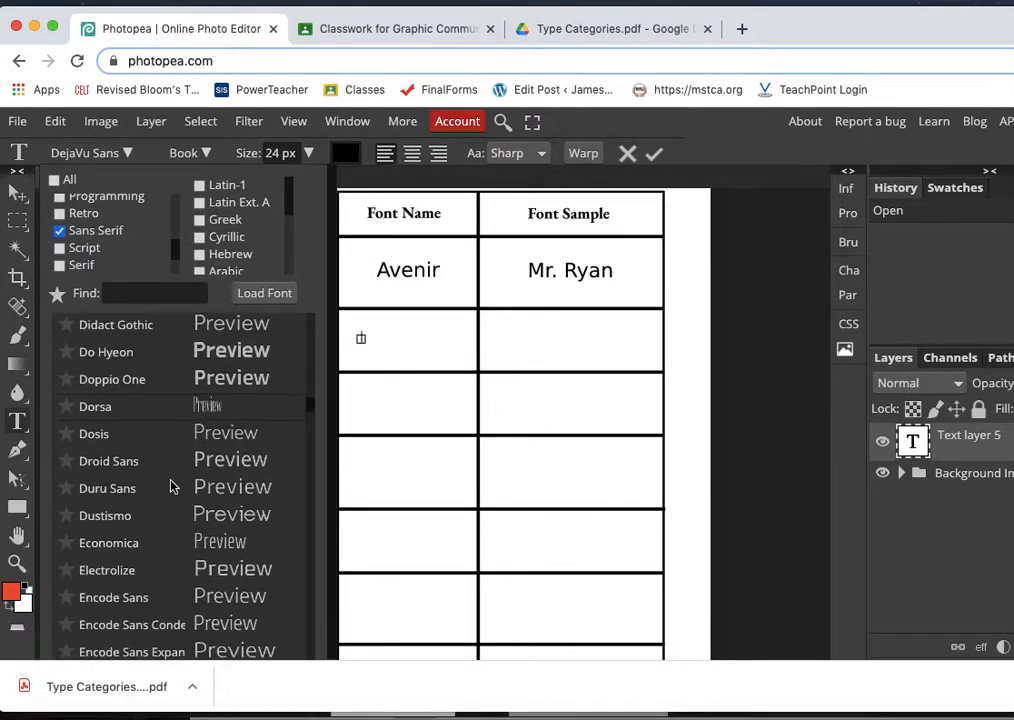
scroll(170, 485, down, 2)
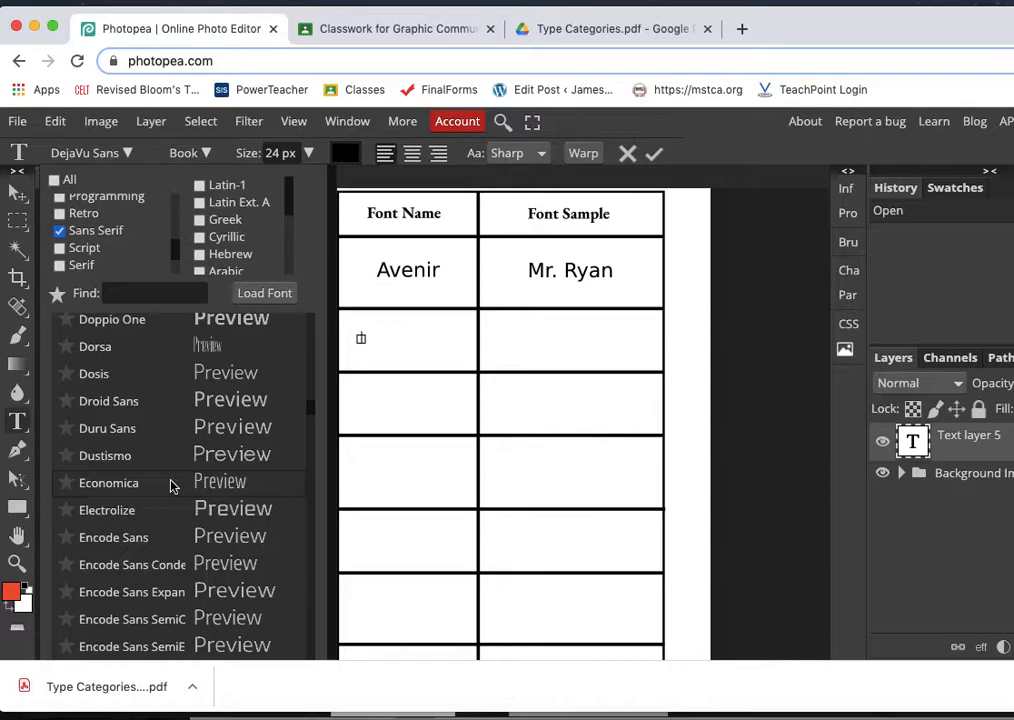
scroll(170, 485, down, 4)
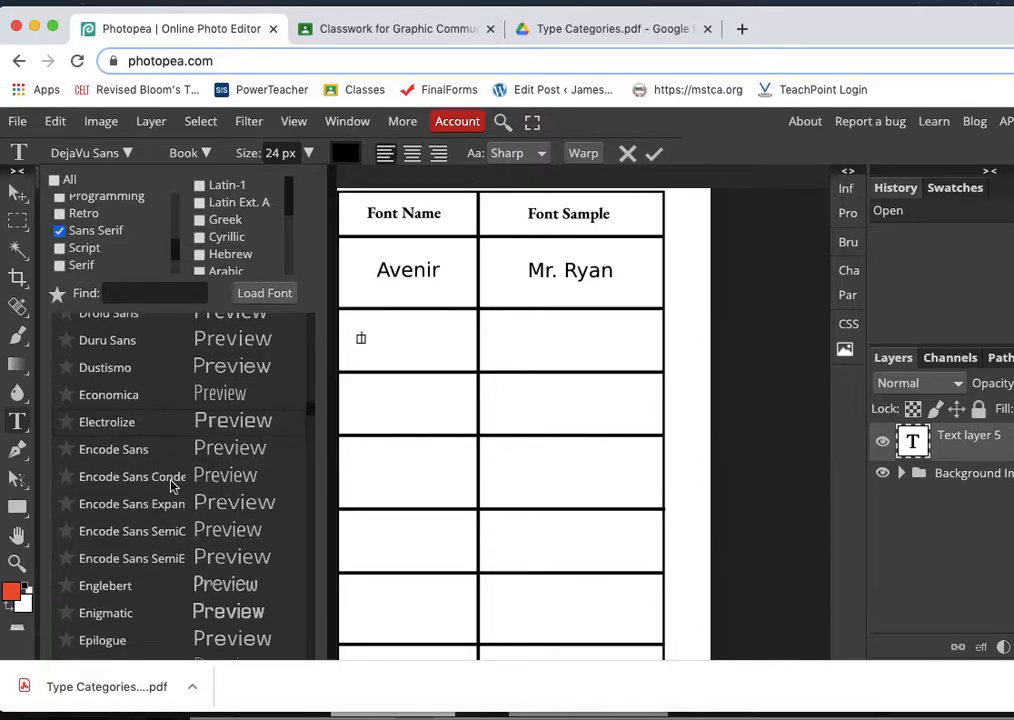
scroll(172, 485, down, 1)
scroll(172, 487, down, 1)
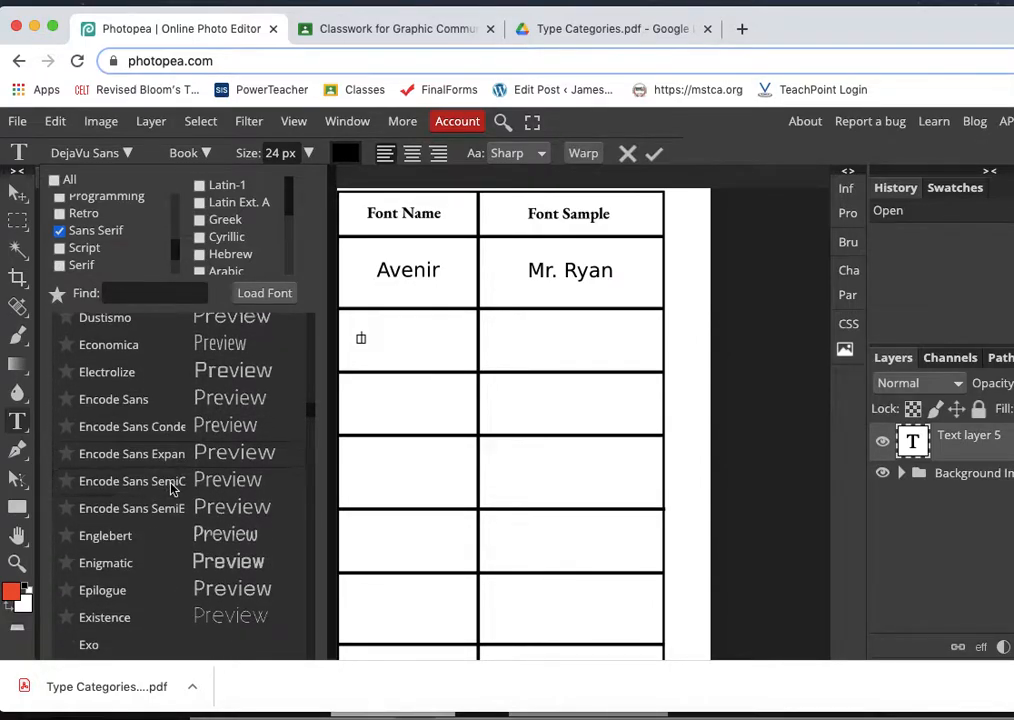
scroll(172, 487, down, 1)
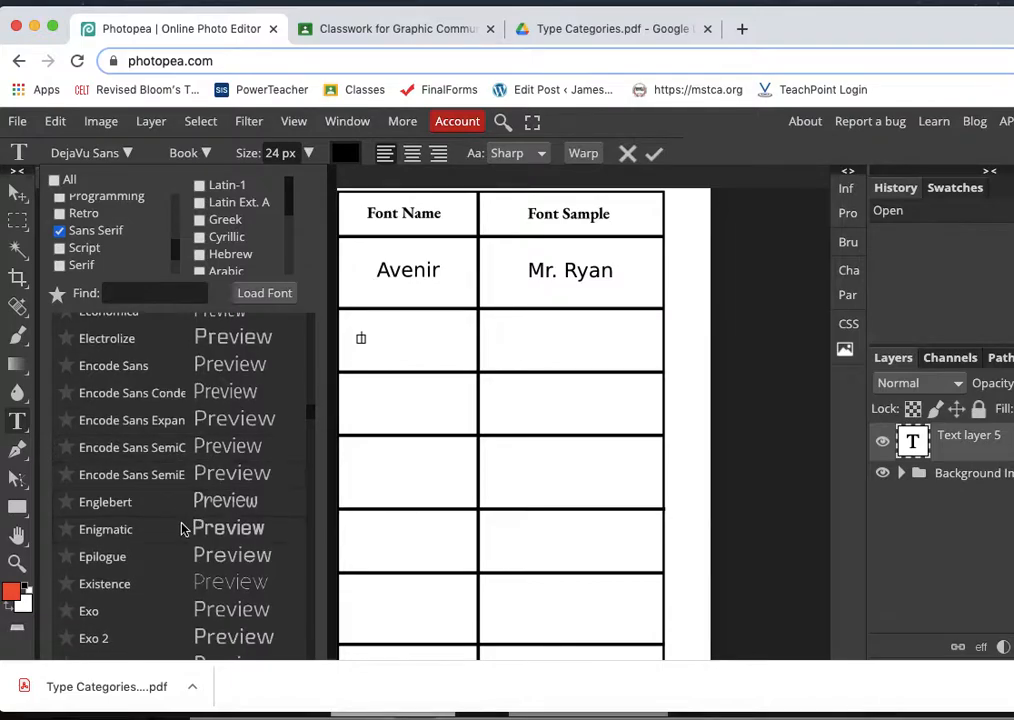
scroll(181, 530, down, 3)
scroll(181, 530, down, 1)
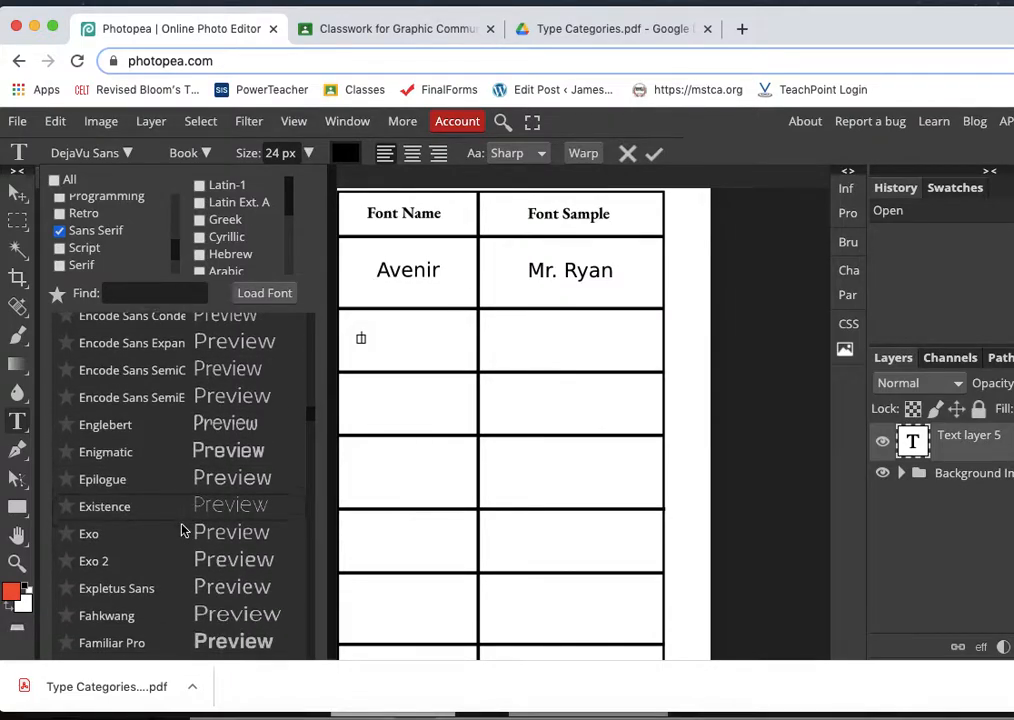
scroll(181, 530, down, 1)
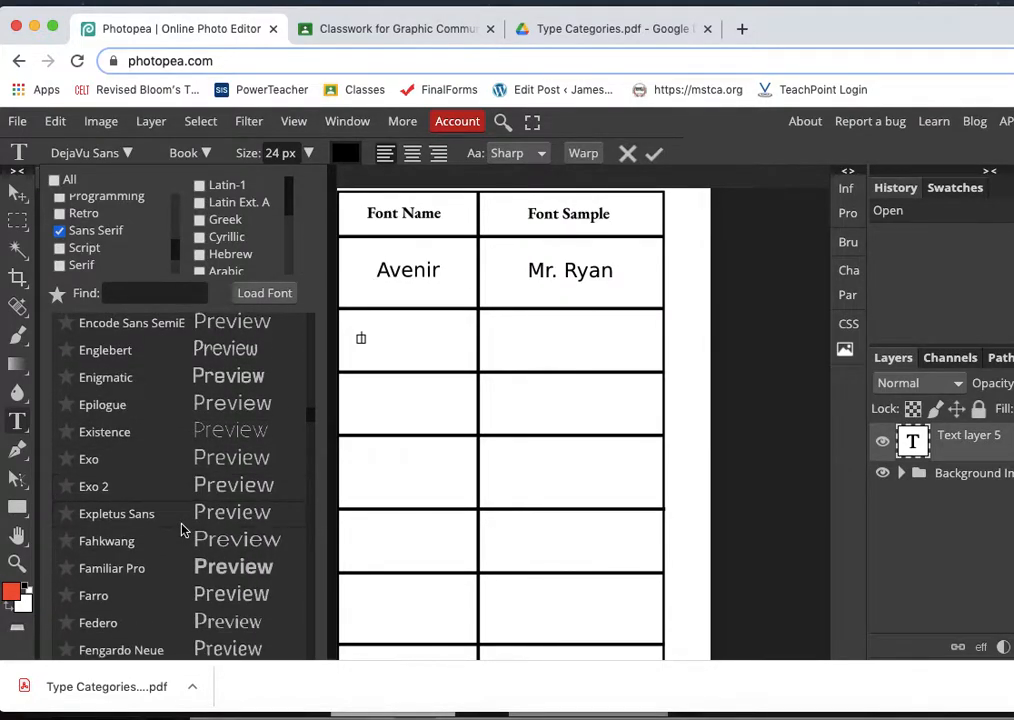
scroll(181, 530, down, 3)
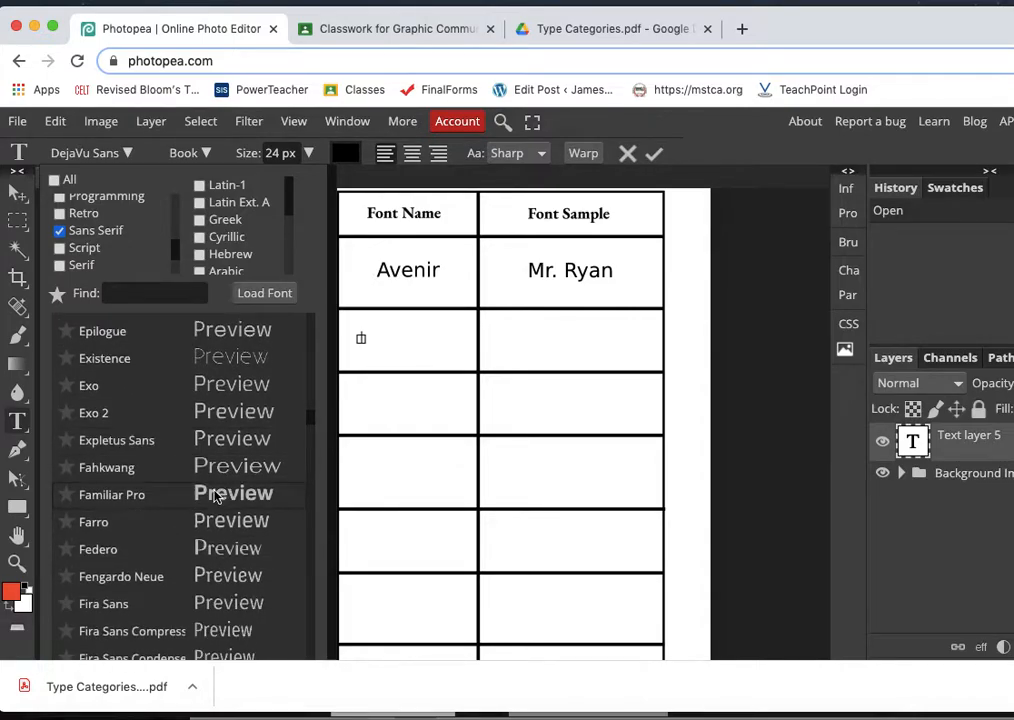
click(214, 497)
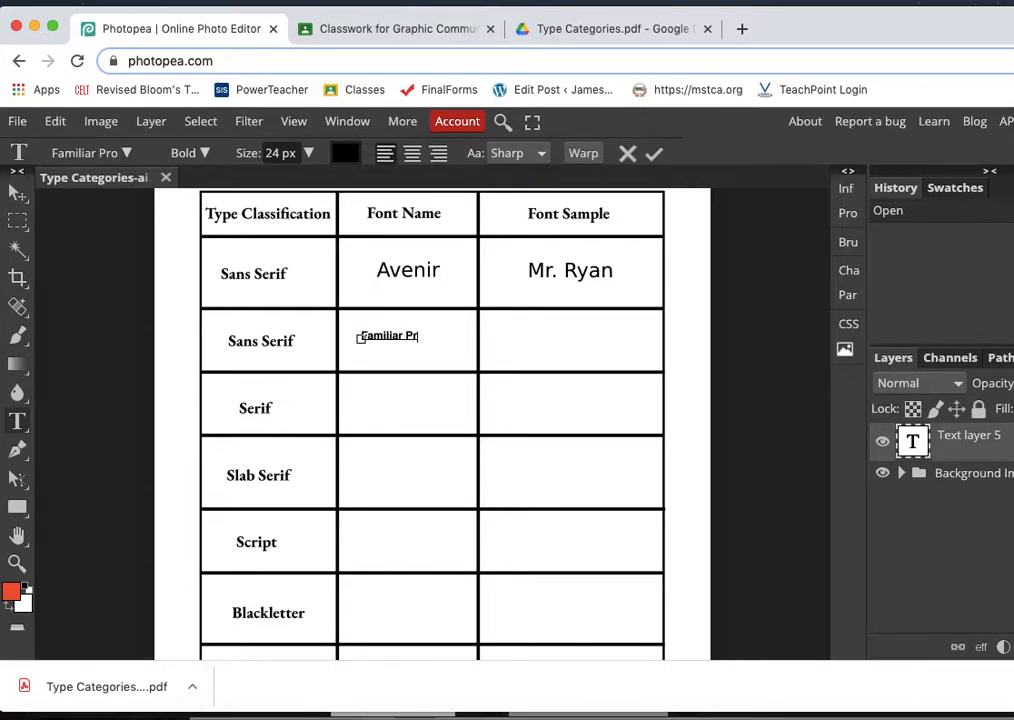
- Enlarge the Familiar Pro text to 41 px and move it to the middle of its Font Name cell
double_click(387, 336)
triple_click(387, 335)
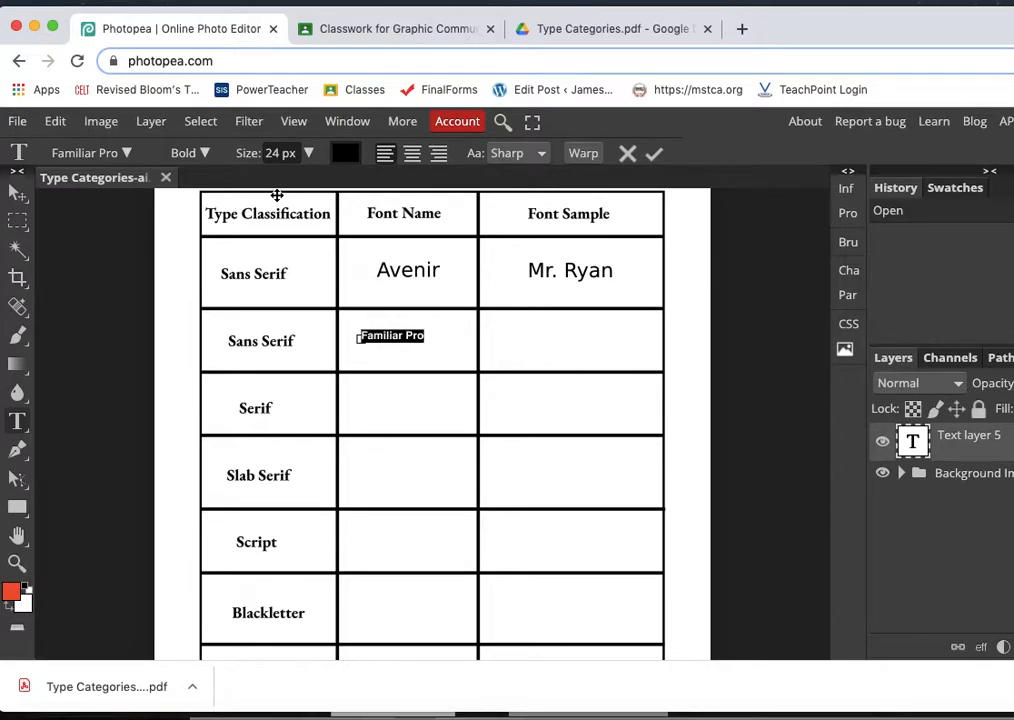
click(308, 153)
drag(265, 182, 288, 186)
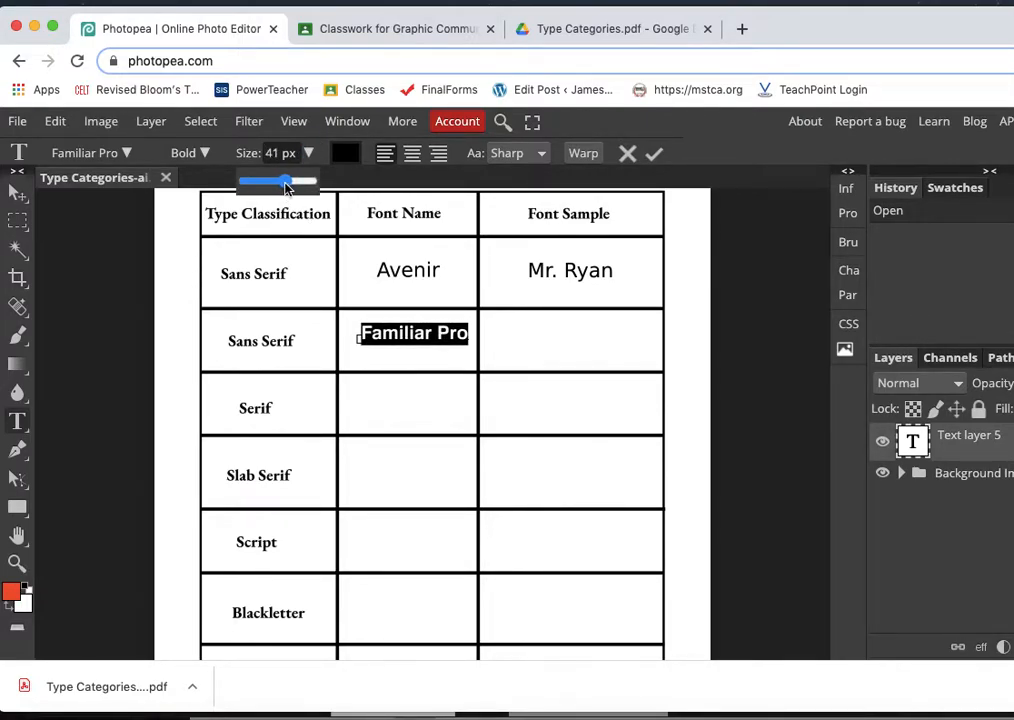
click(18, 192)
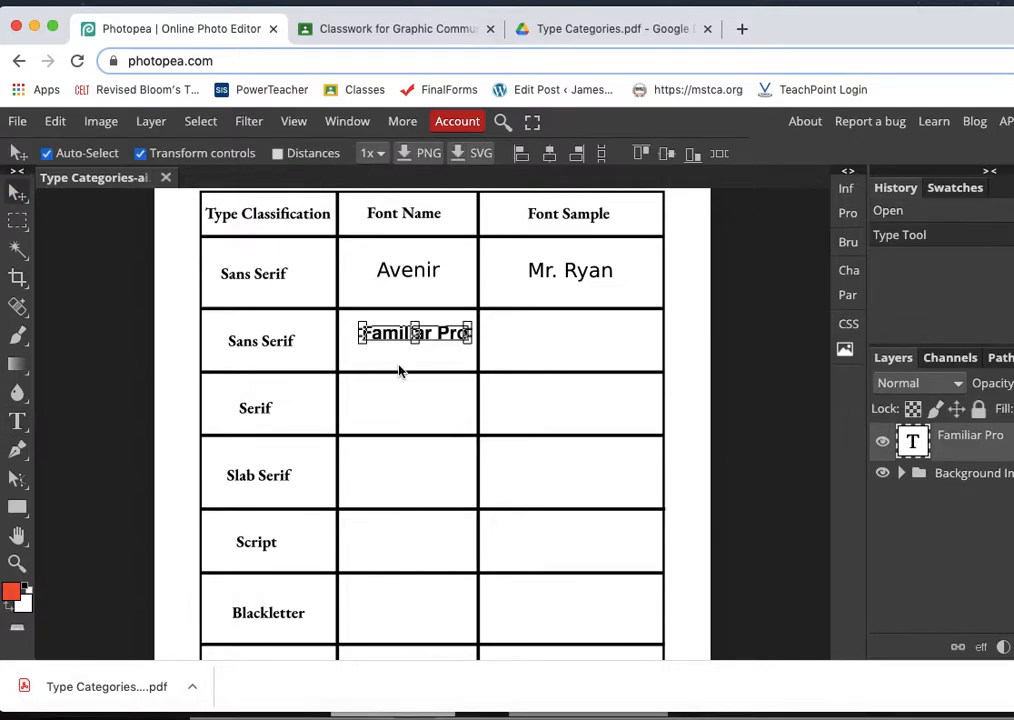
drag(401, 338, 393, 345)
- Add the teacher's name as the font sample in the Familiar Pro row and move it to the middle of its cell
click(17, 421)
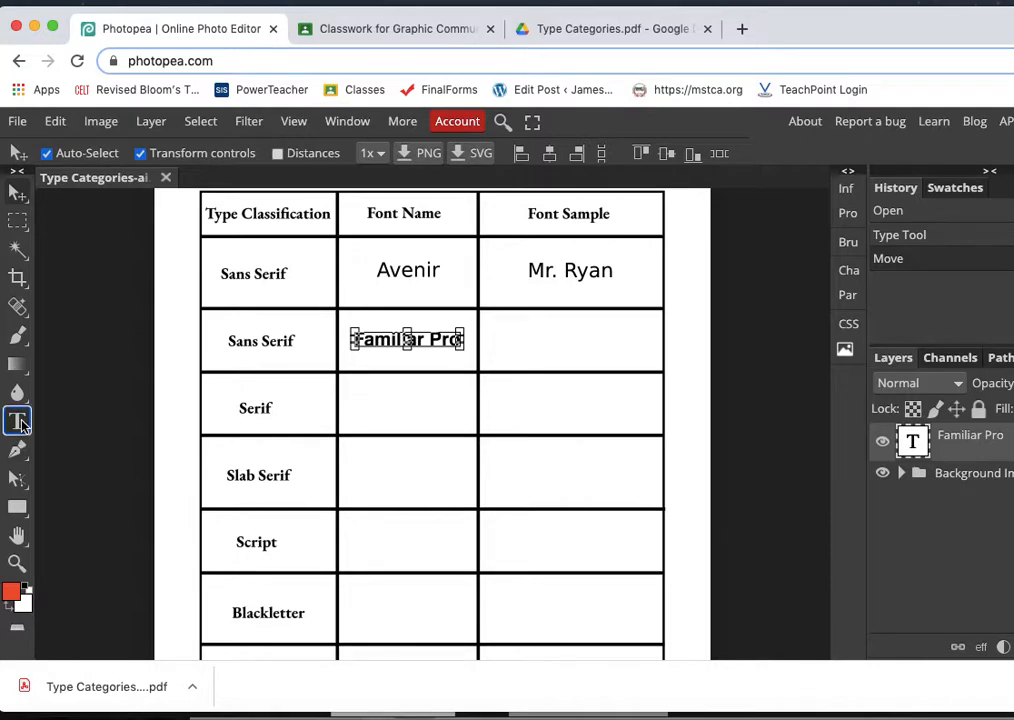
click(514, 343)
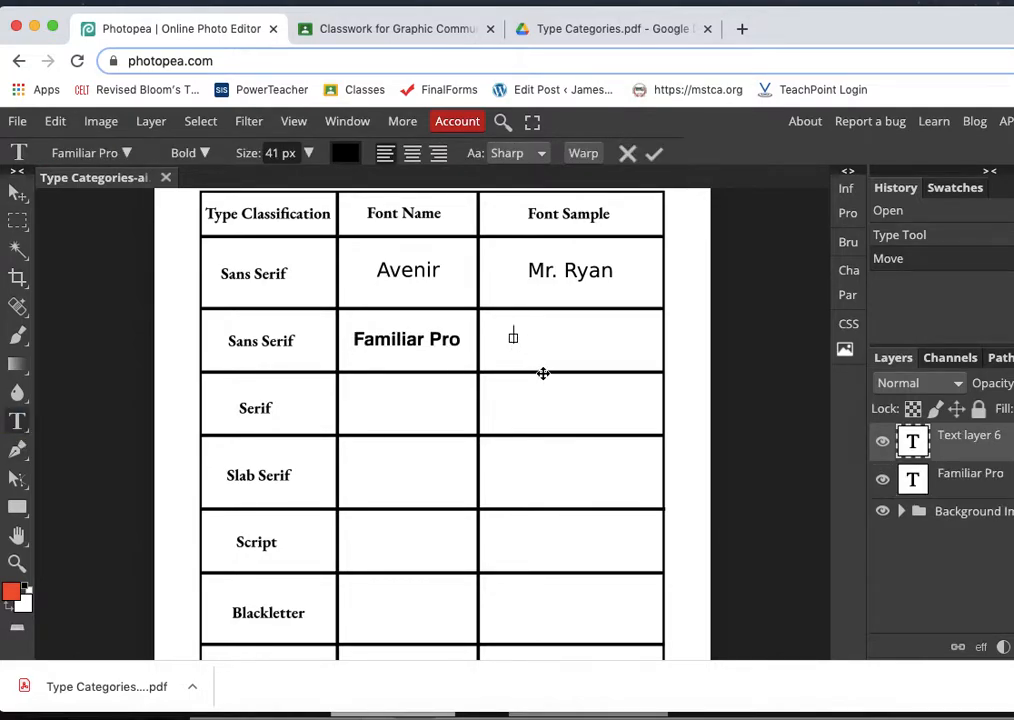
text(Mr. Ryan)
click(18, 193)
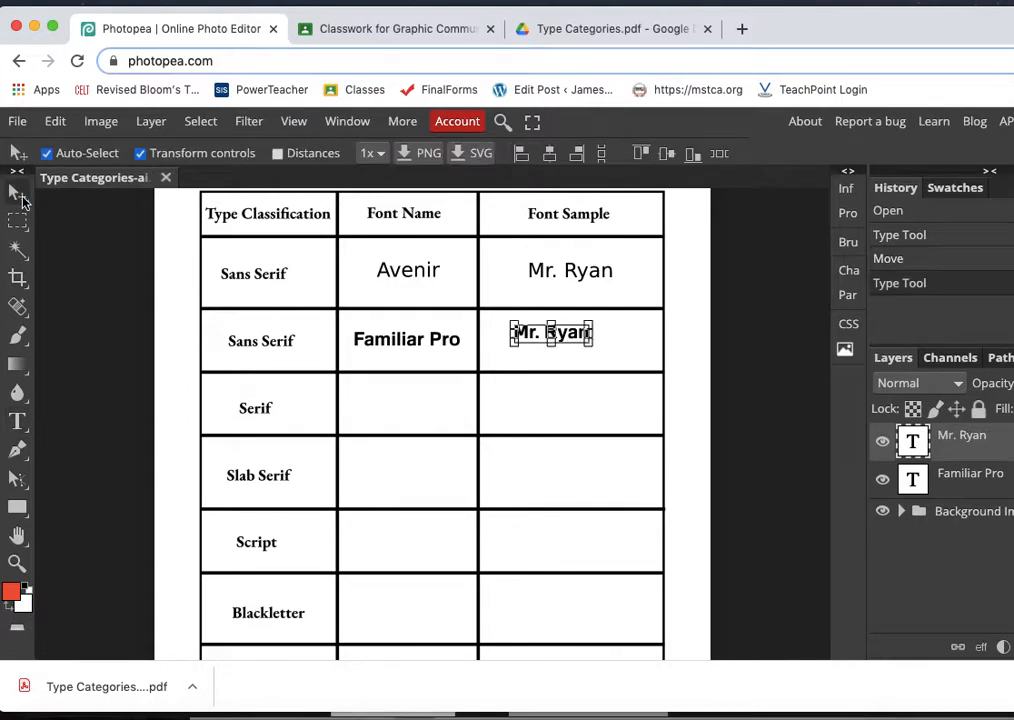
drag(573, 340, 585, 346)
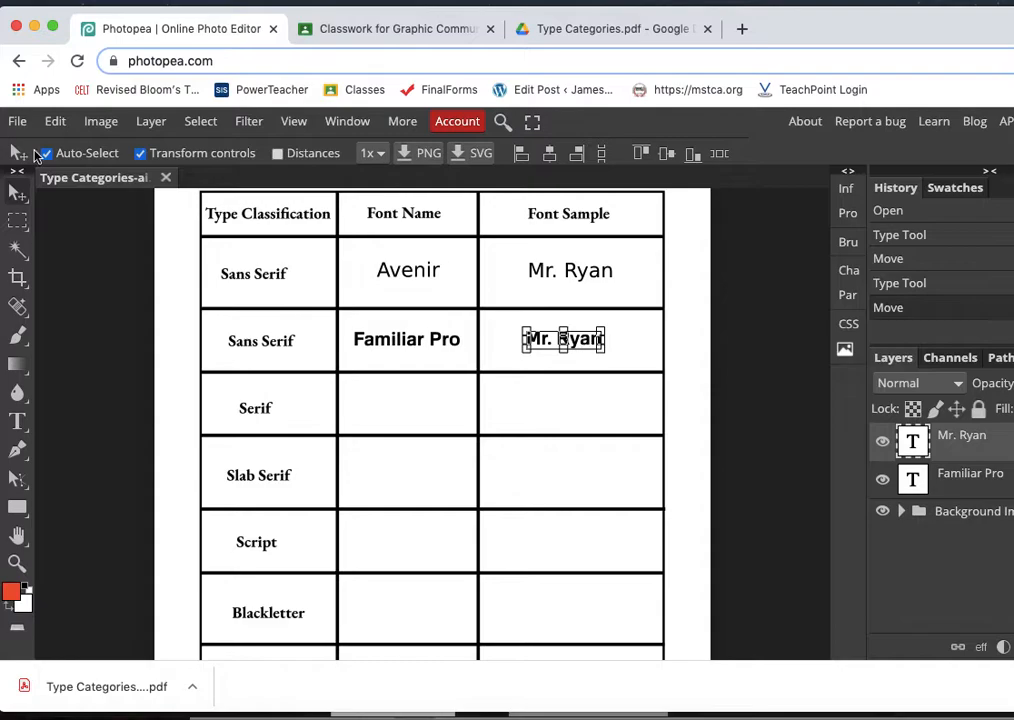
- Filter the font list to show only Serif fonts
click(18, 422)
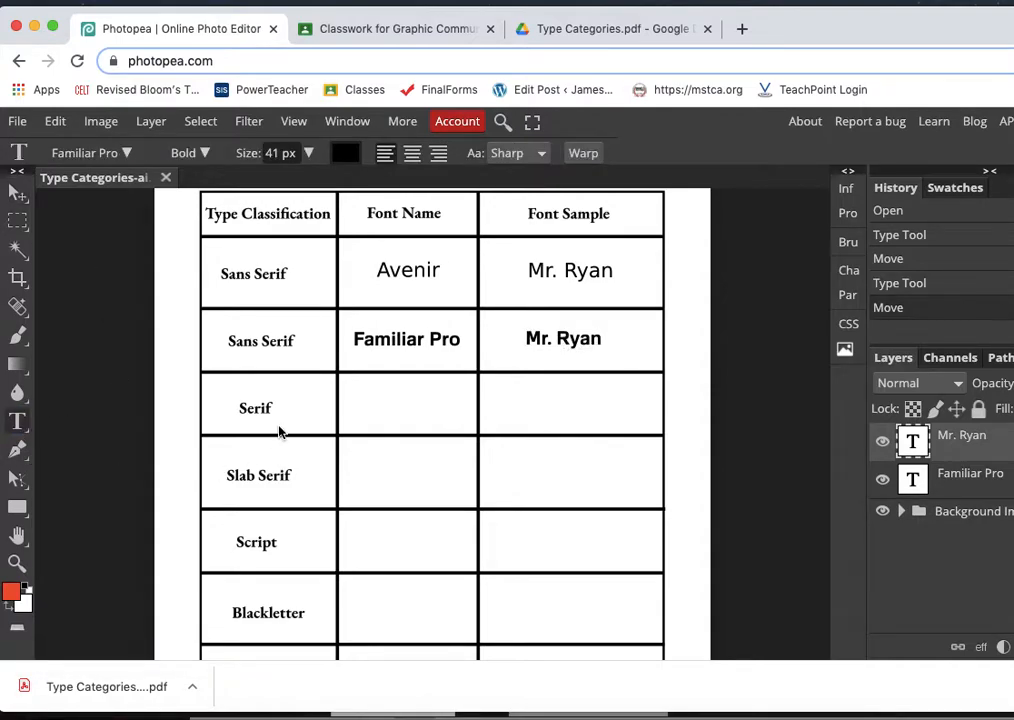
click(126, 153)
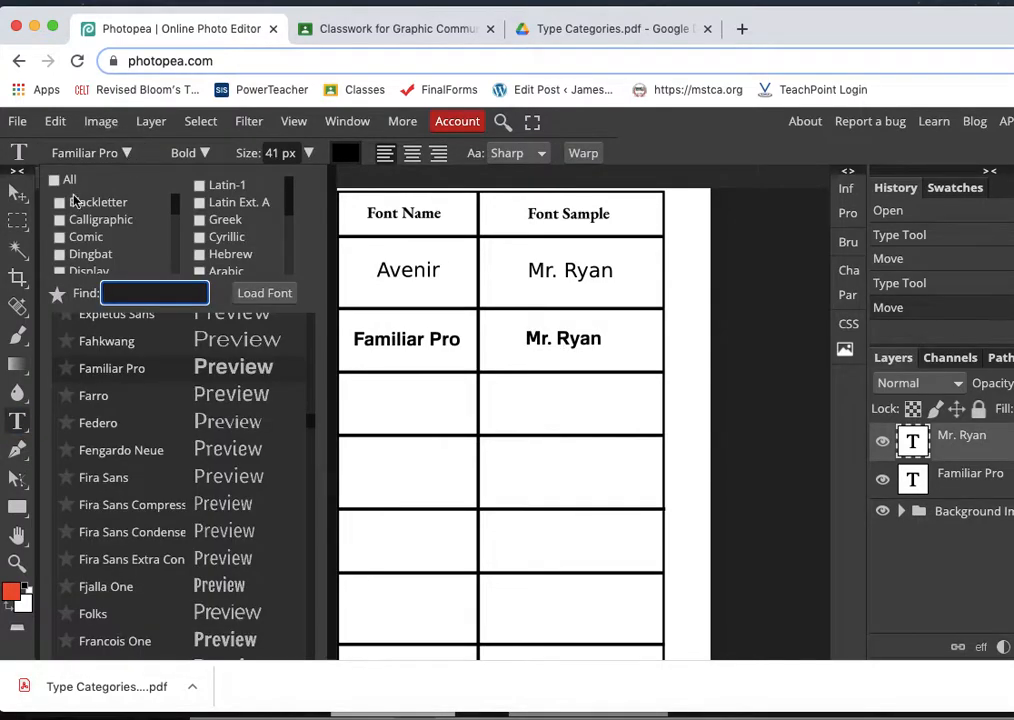
scroll(85, 226, down, 3)
click(59, 226)
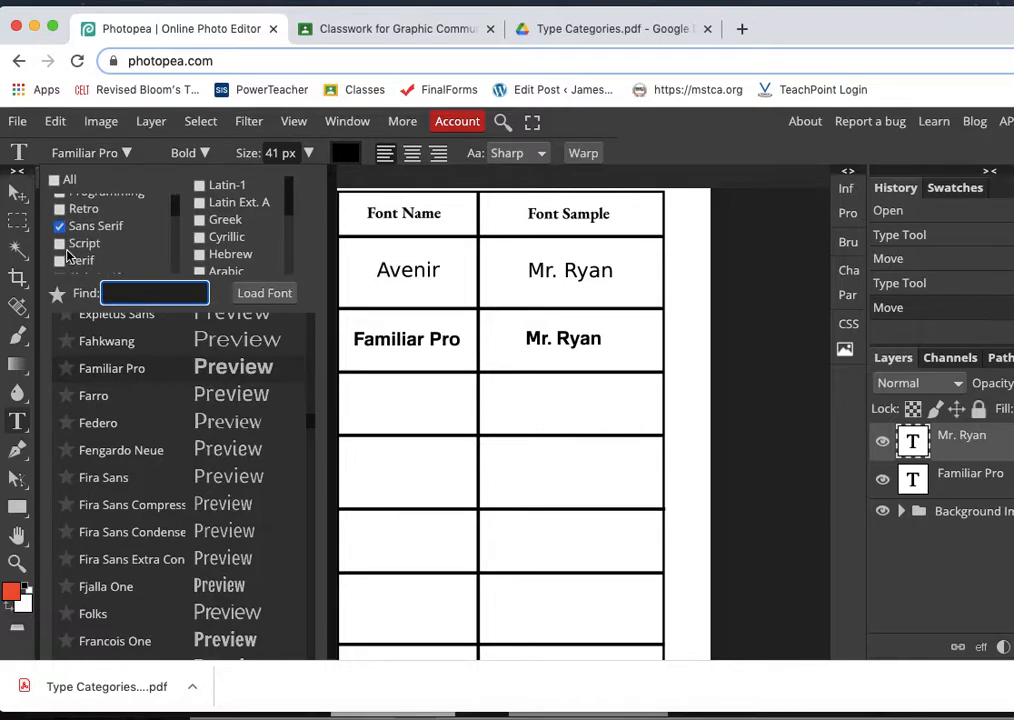
click(59, 229)
click(59, 243)
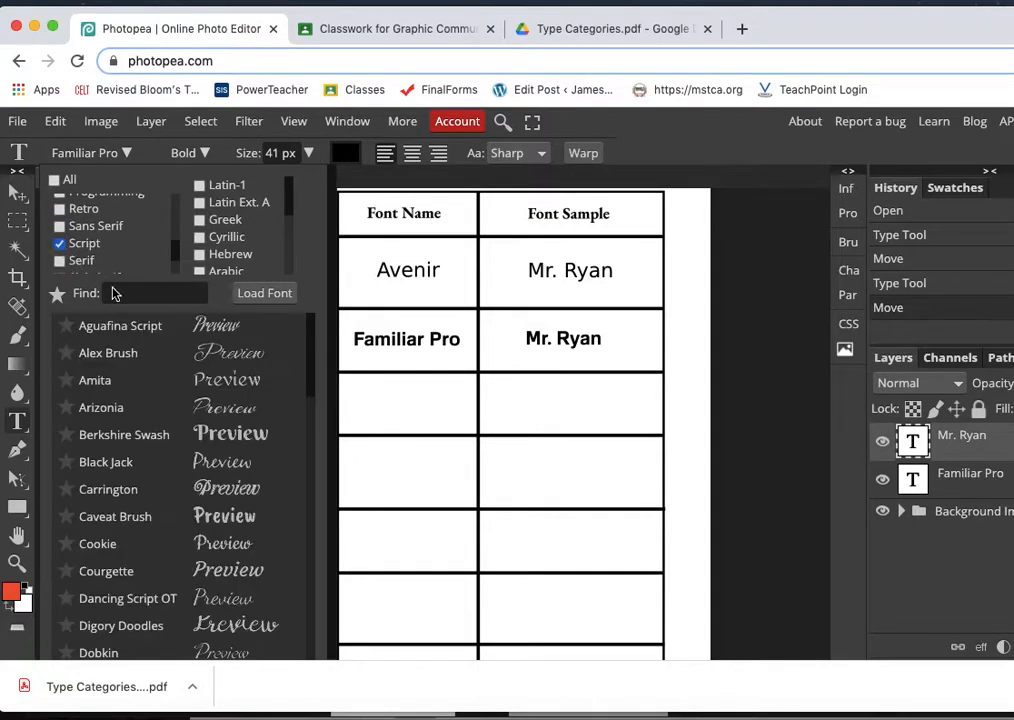
scroll(228, 477, down, 2)
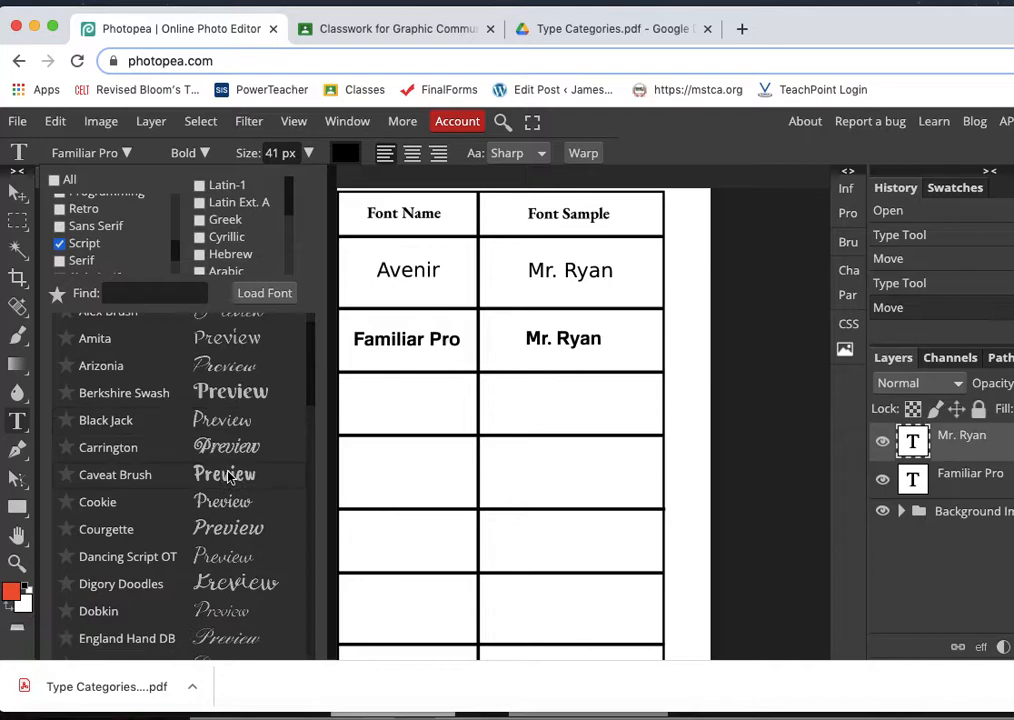
click(59, 261)
click(59, 243)
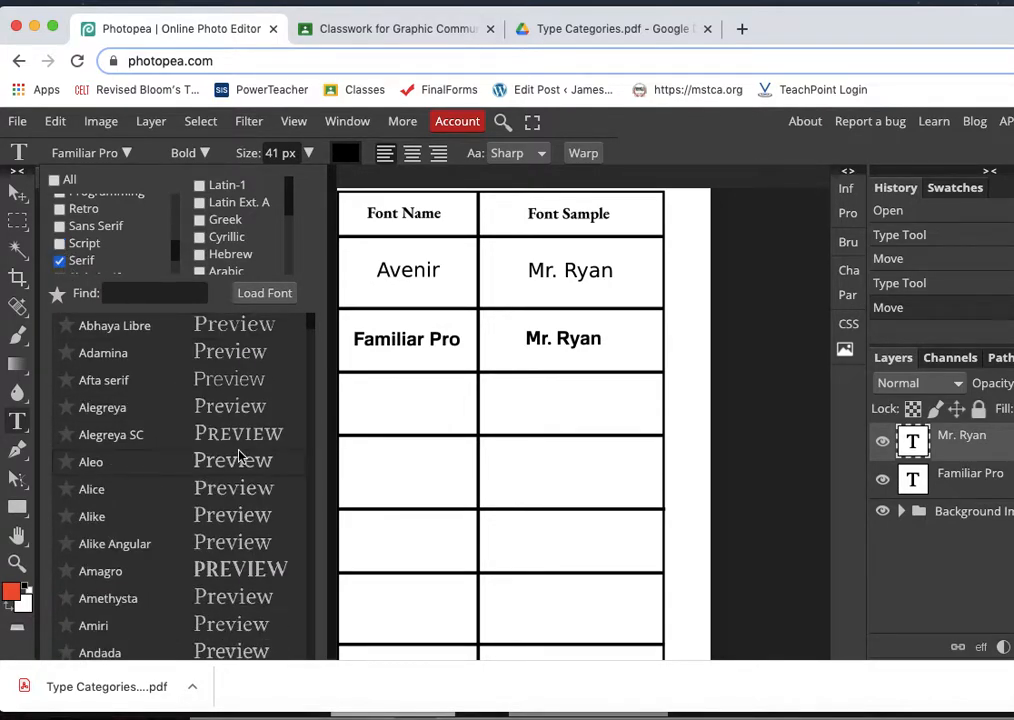
- Choose the Baskervville font and enter "Baskerville" as the text in the Serif row's Font Name cell
scroll(239, 456, down, 2)
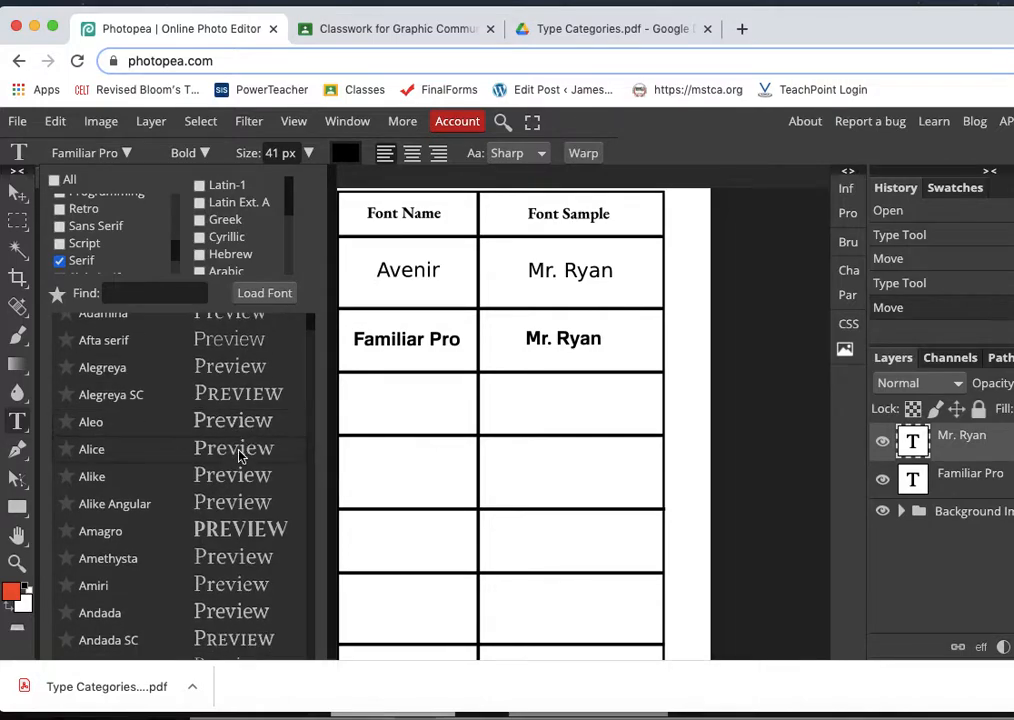
scroll(239, 456, down, 10)
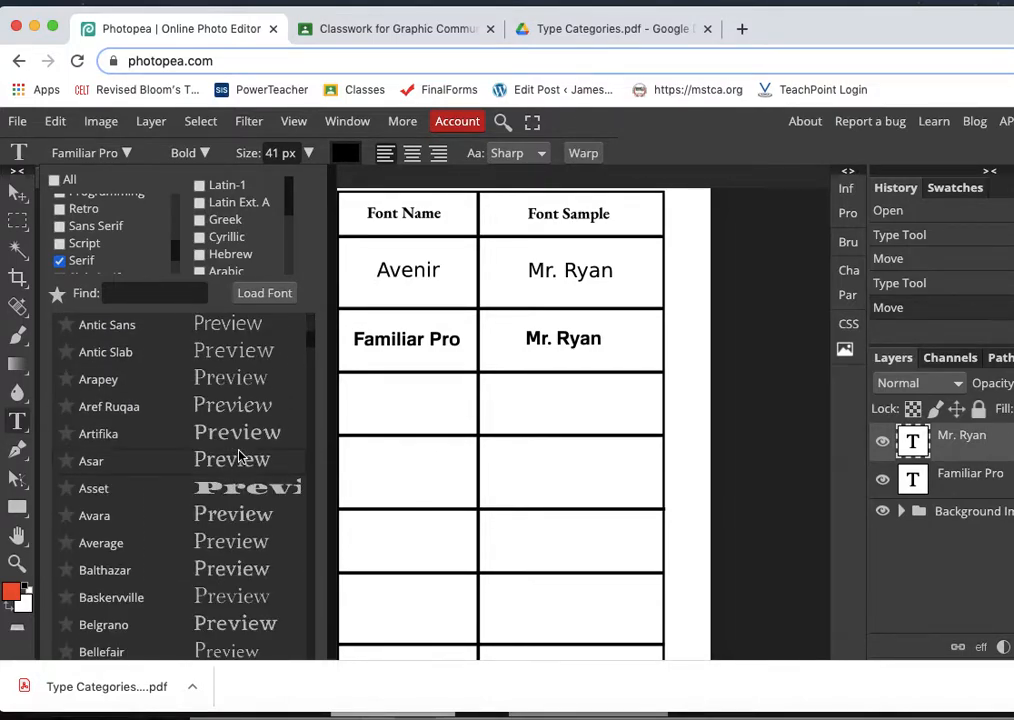
scroll(239, 456, down, 4)
scroll(236, 465, down, 1)
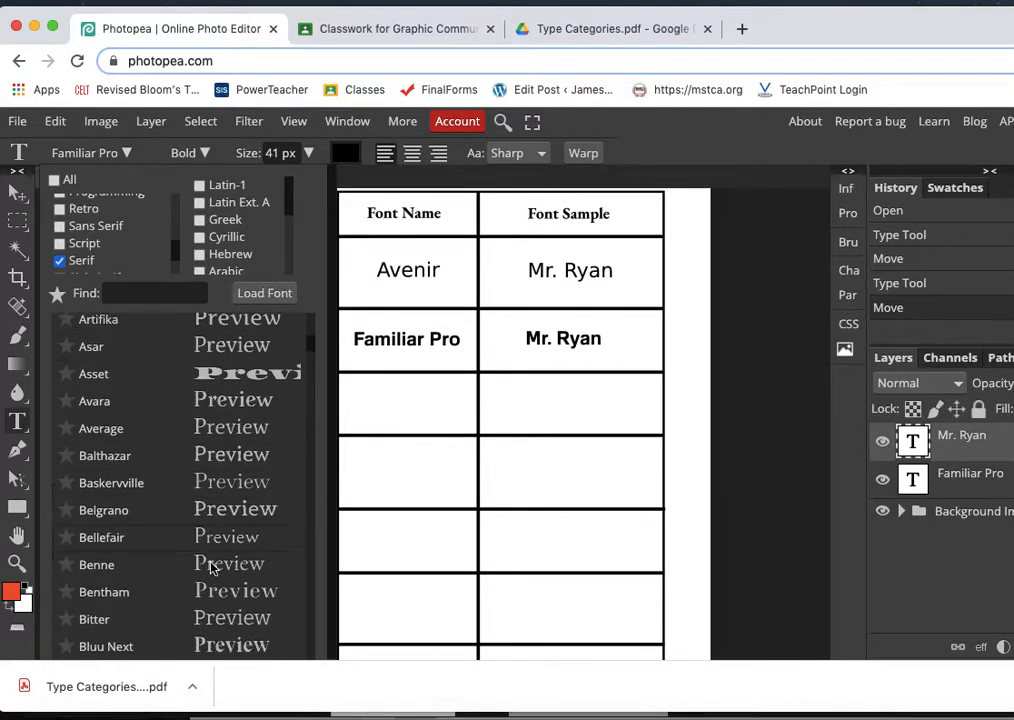
click(226, 490)
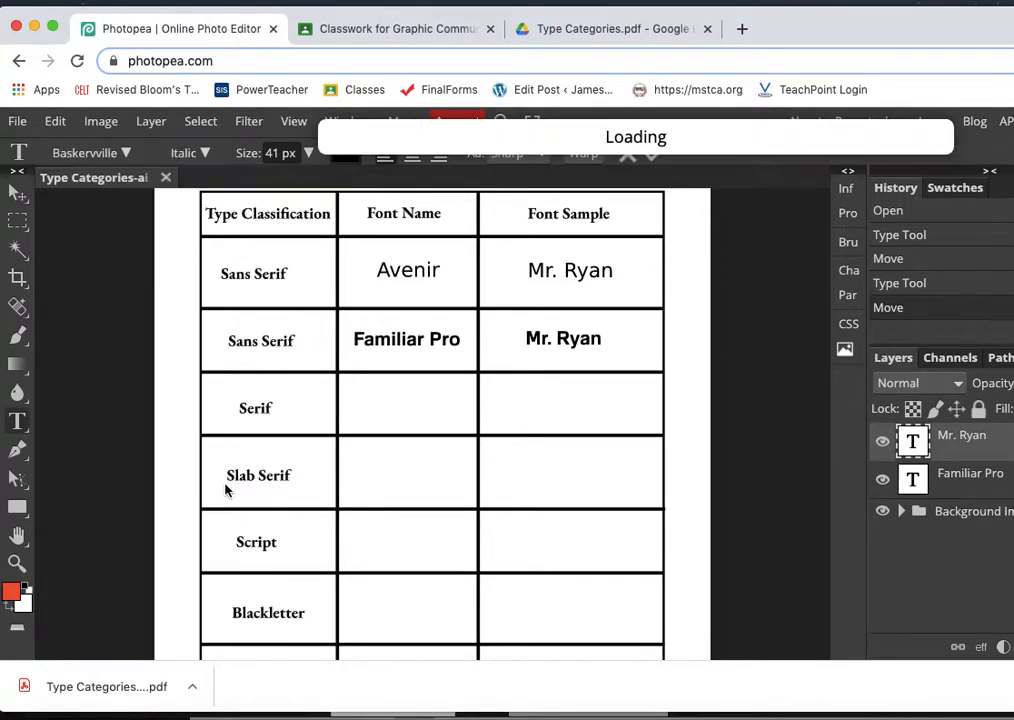
click(354, 408)
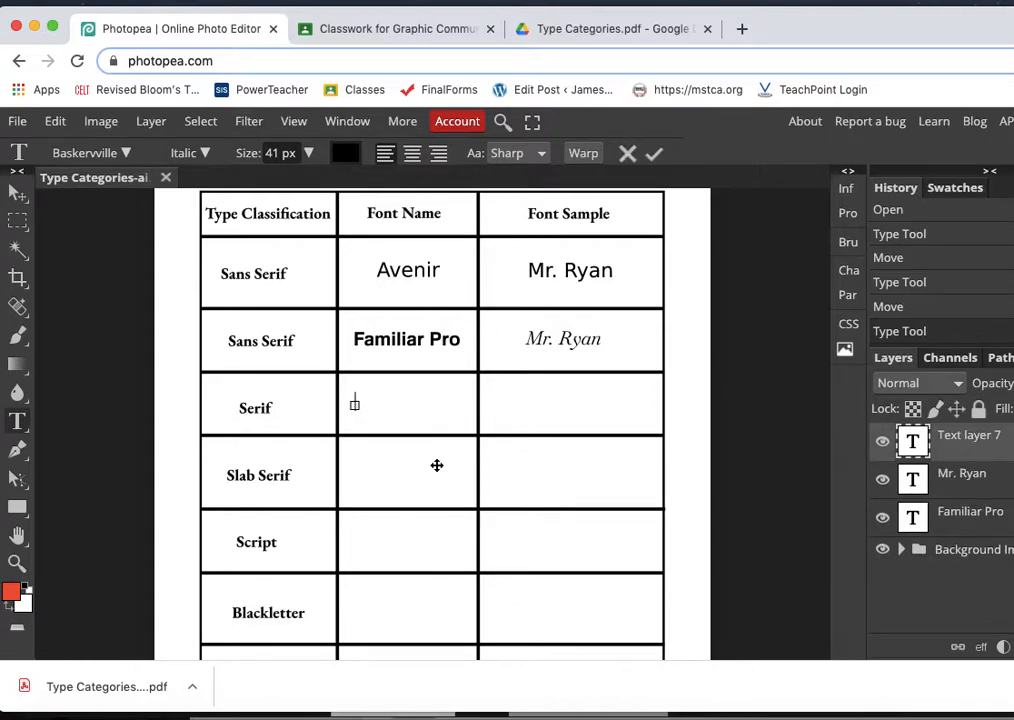
text(Baskerville)
- Set the Baskerville text to Regular style at 43 px and move it to the middle of its Font Name cell
double_click(401, 393)
click(204, 153)
click(198, 189)
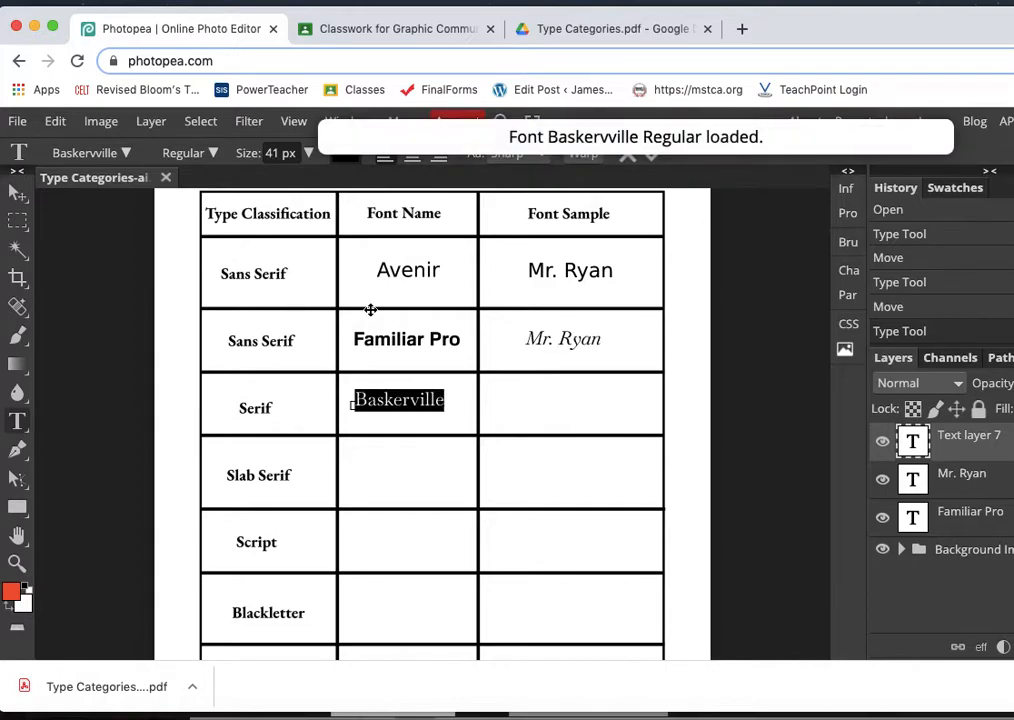
click(308, 153)
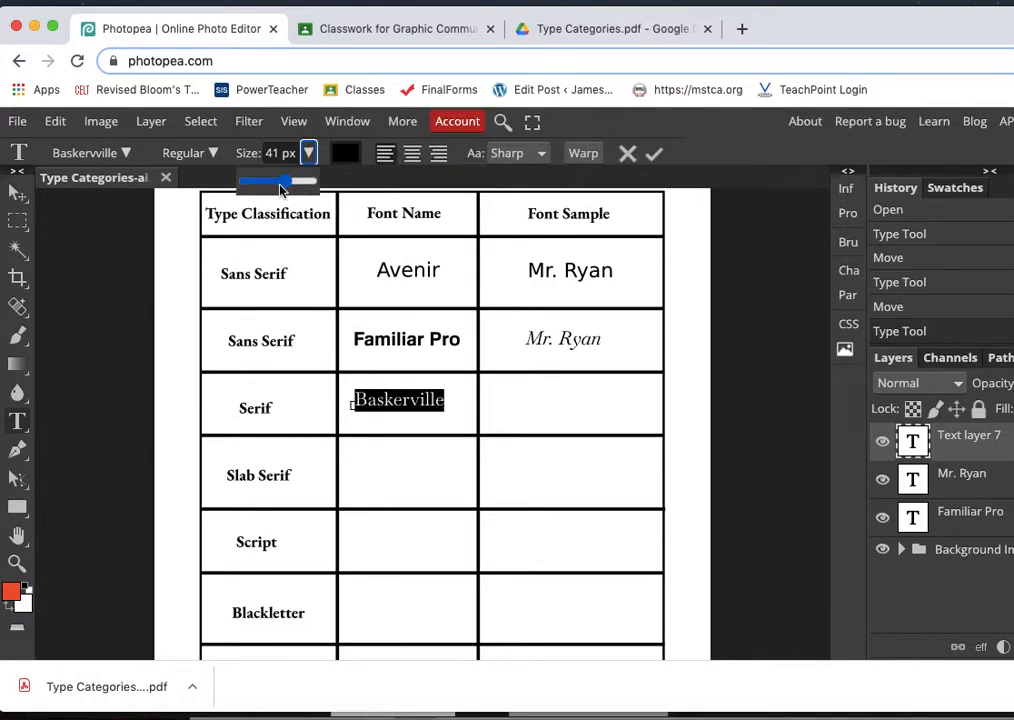
drag(283, 184, 287, 184)
click(20, 192)
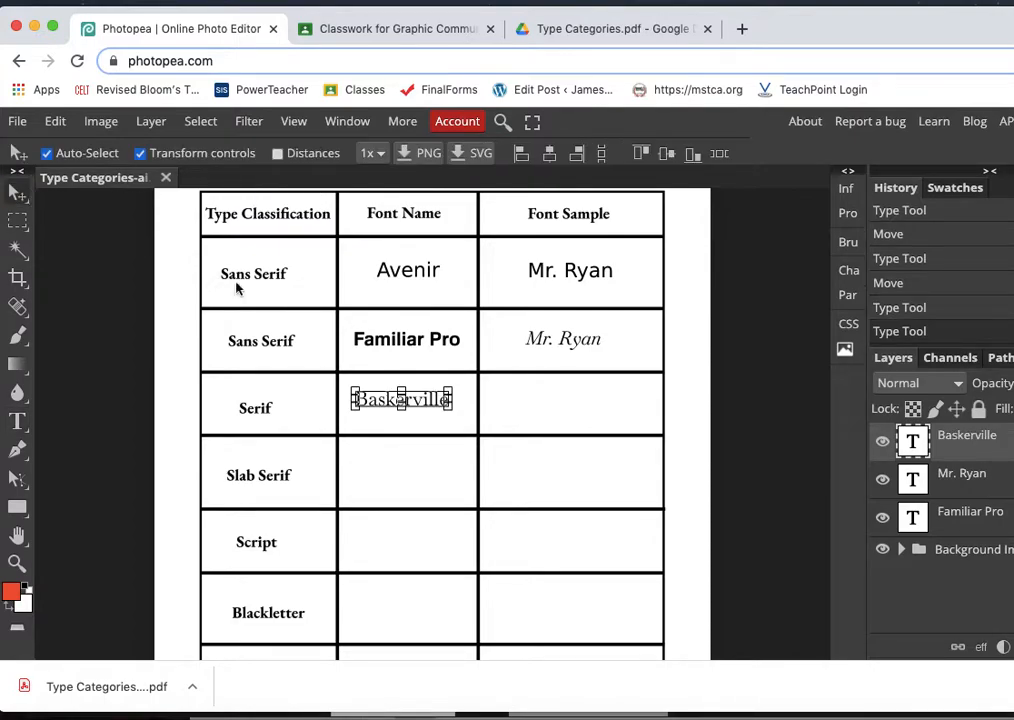
mouse_move(441, 401)
mouse_down()
mouse_move(446, 409)
mouse_move(437, 407)
mouse_up()
- Add the teacher's name as the font sample in the Serif row and move it to the middle of its cell
click(17, 421)
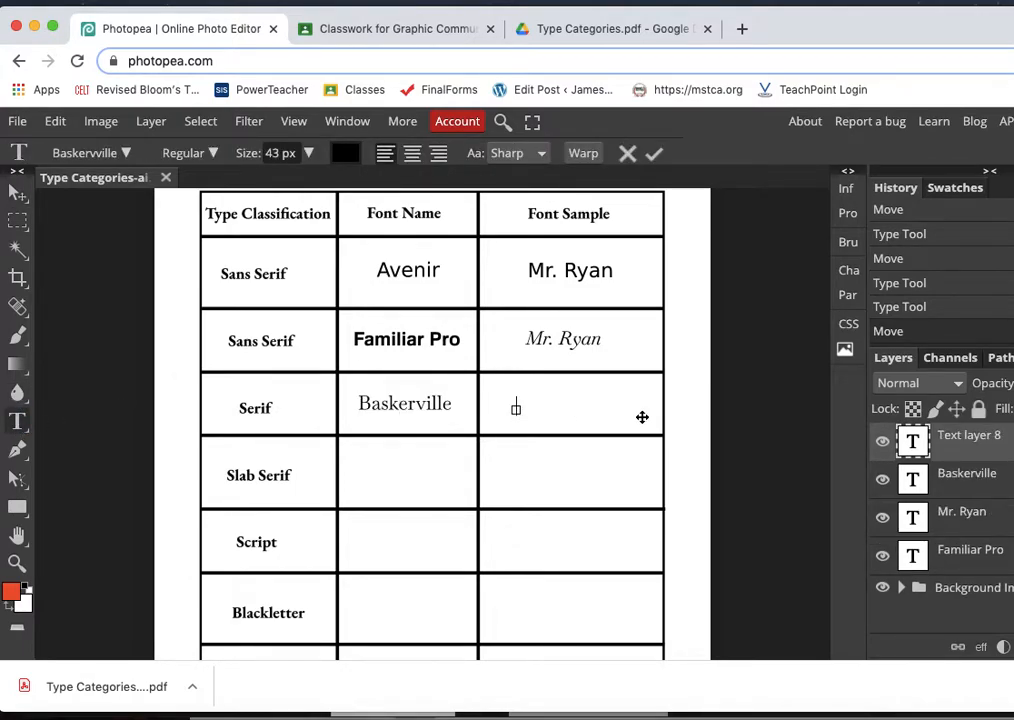
text(Mr. Ryan)
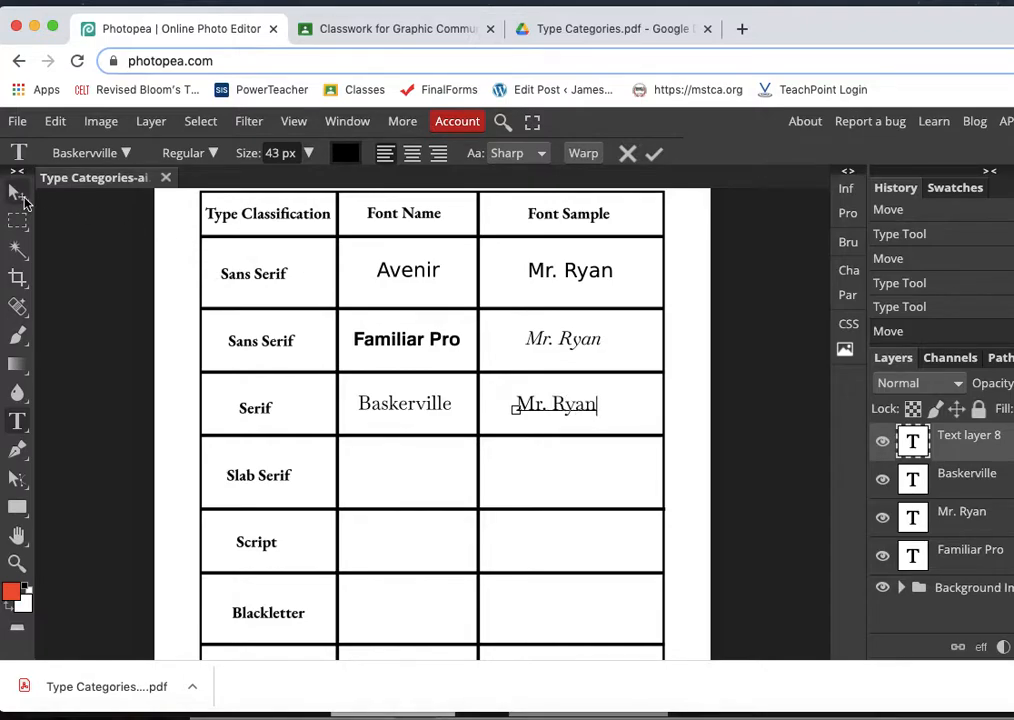
click(22, 196)
drag(583, 408, 593, 408)
- Select the sample name in the Familiar Pro row for editing and limit the font list to Sans Serif fonts
click(573, 345)
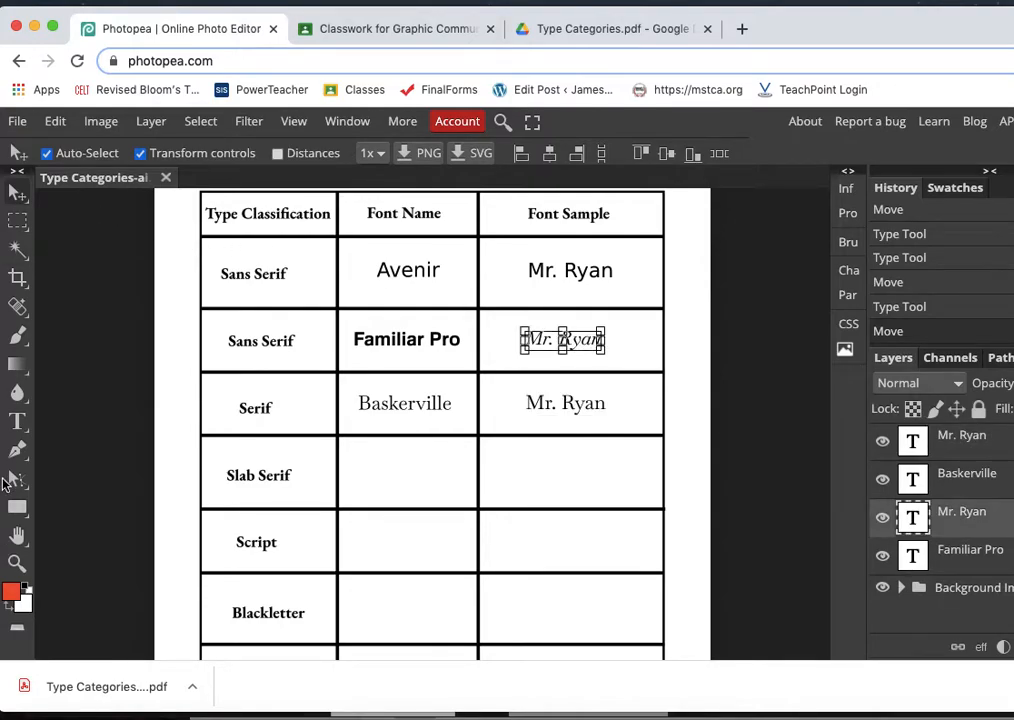
click(17, 421)
double_click(557, 339)
triple_click(557, 339)
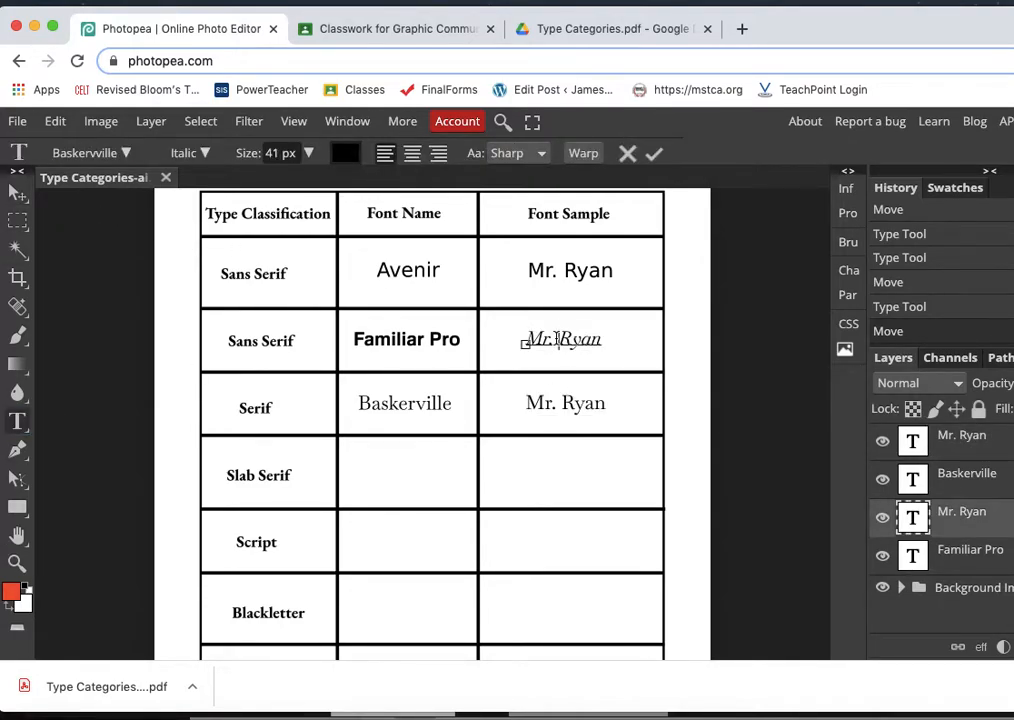
click(124, 156)
scroll(97, 258, down, 1)
scroll(97, 250, down, 4)
click(59, 219)
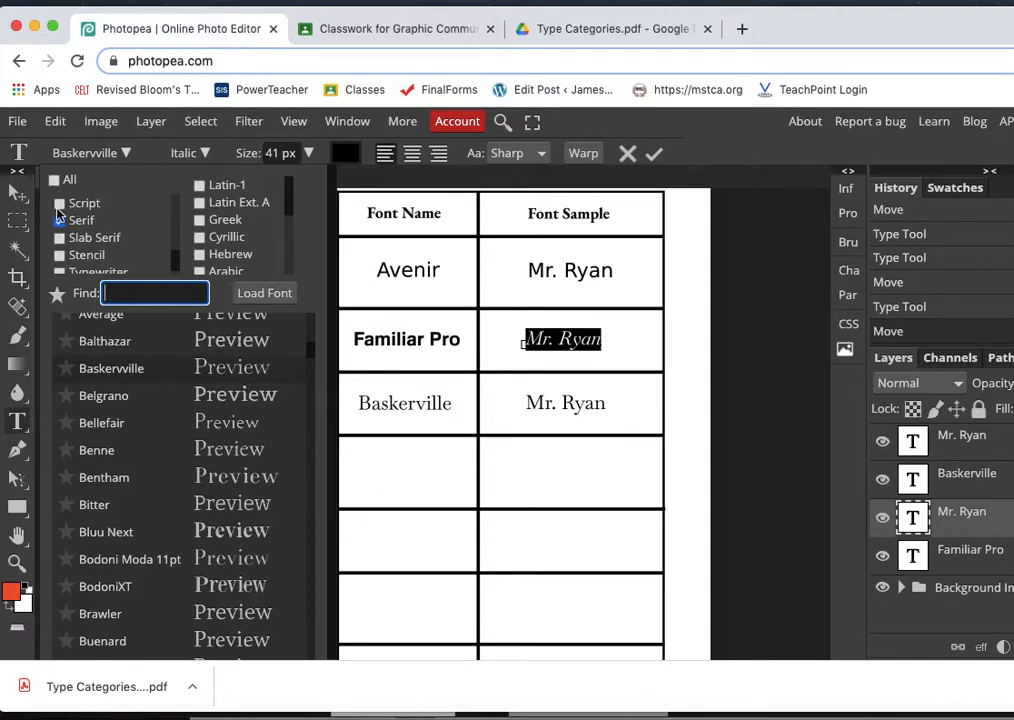
scroll(66, 225, up, 2)
click(59, 223)
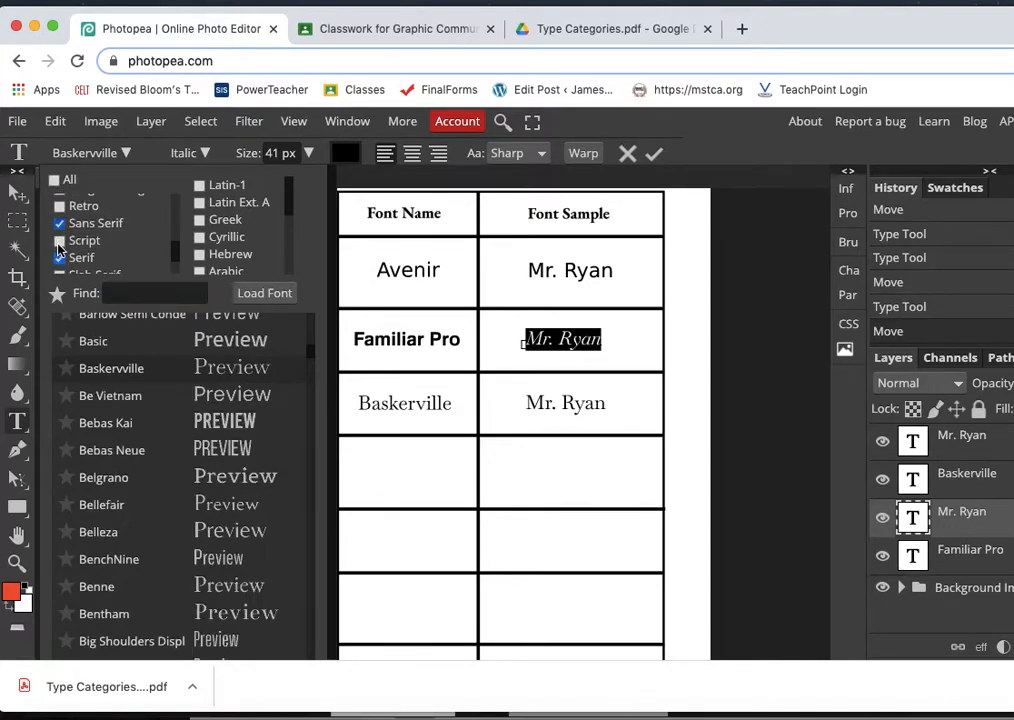
click(60, 258)
- Search the fonts for "famil" and apply Familiar Pro to the selected sample name
click(125, 293)
text(famil)
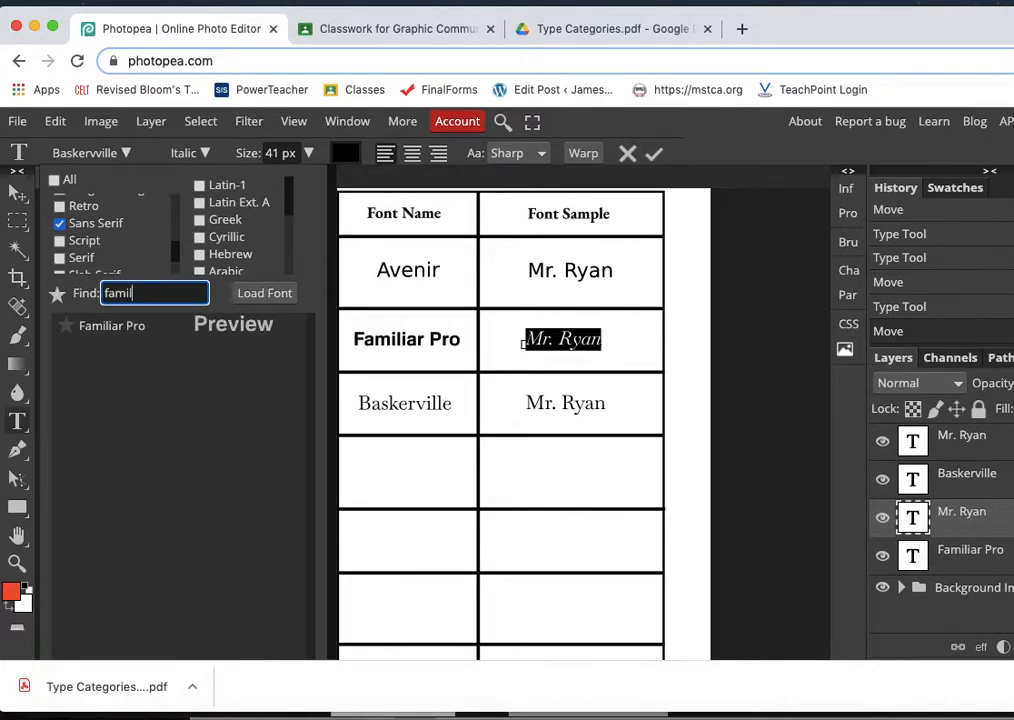
click(111, 327)
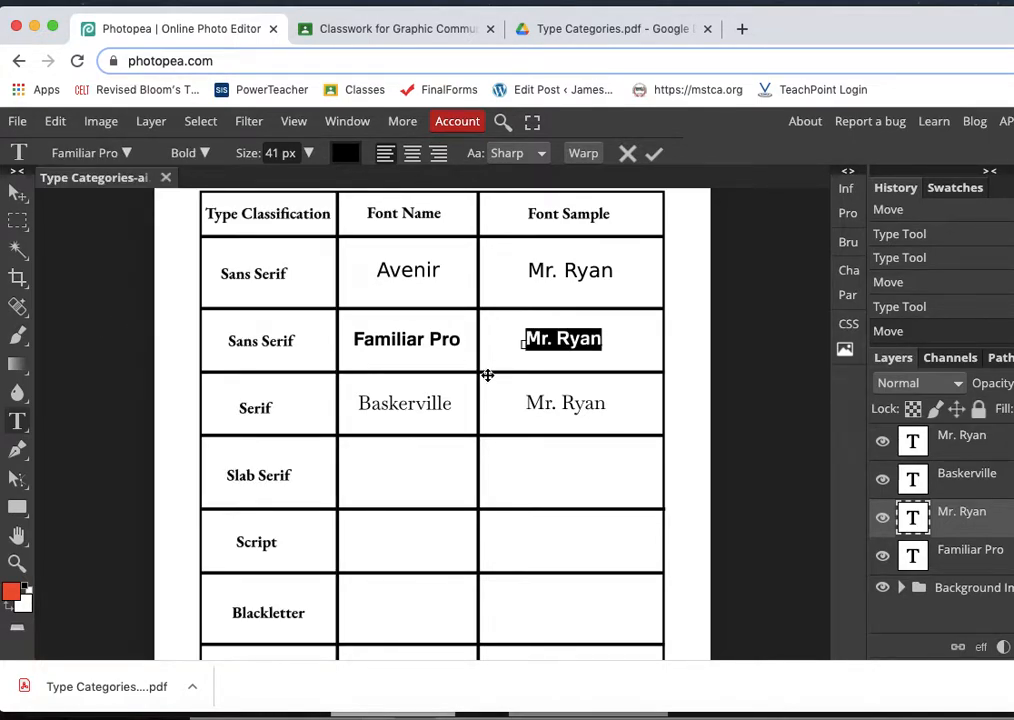
click(18, 122)
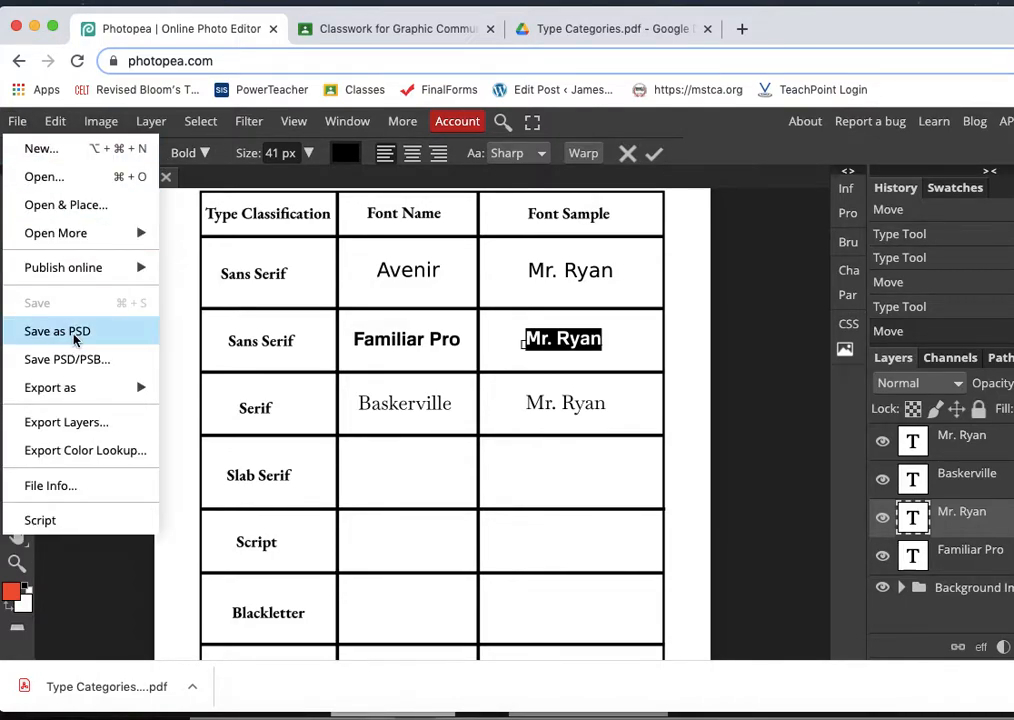
mouse_move(80, 388)
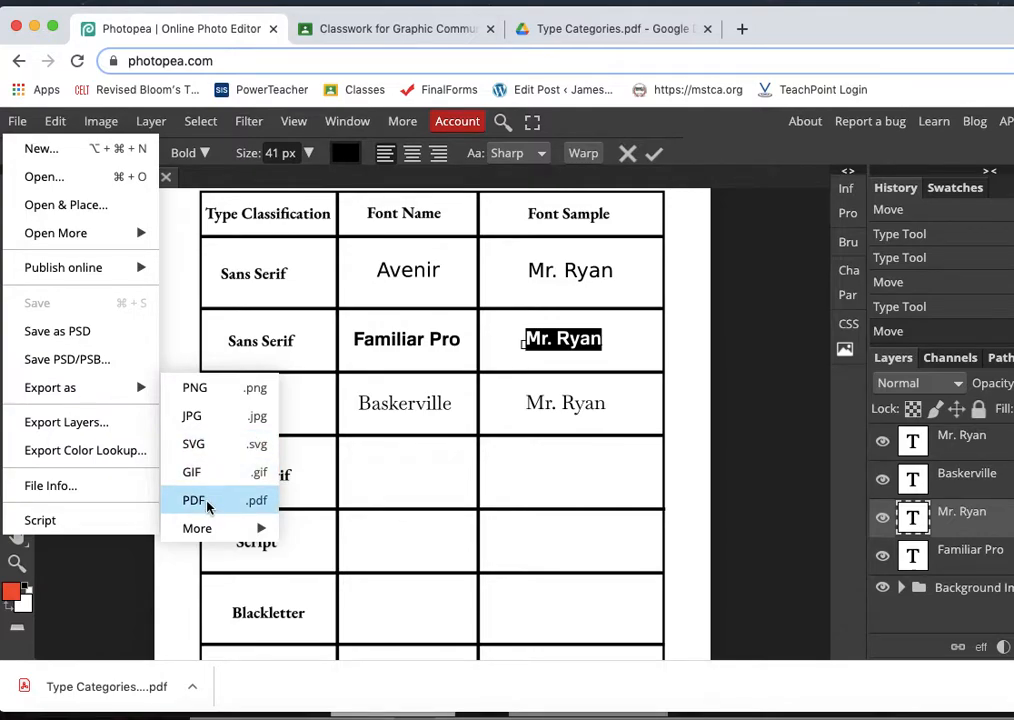
click(550, 339)
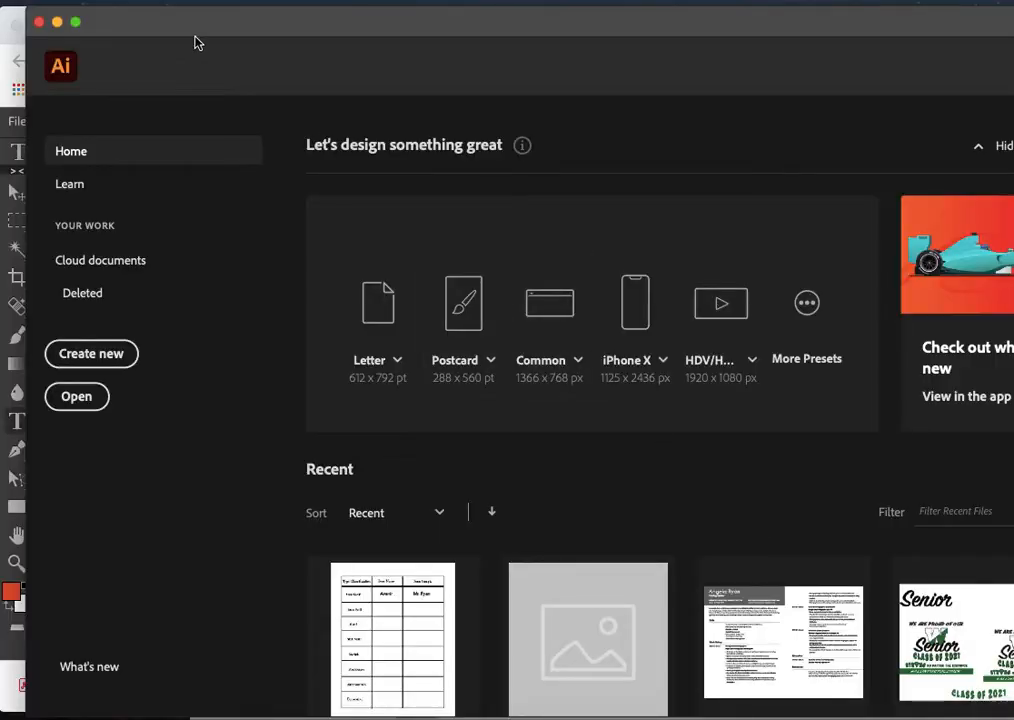
- Switch to Adobe Illustrator and open Type Categories.pdf from the Downloads folder
drag(136, 22, 116, 22)
click(131, 2)
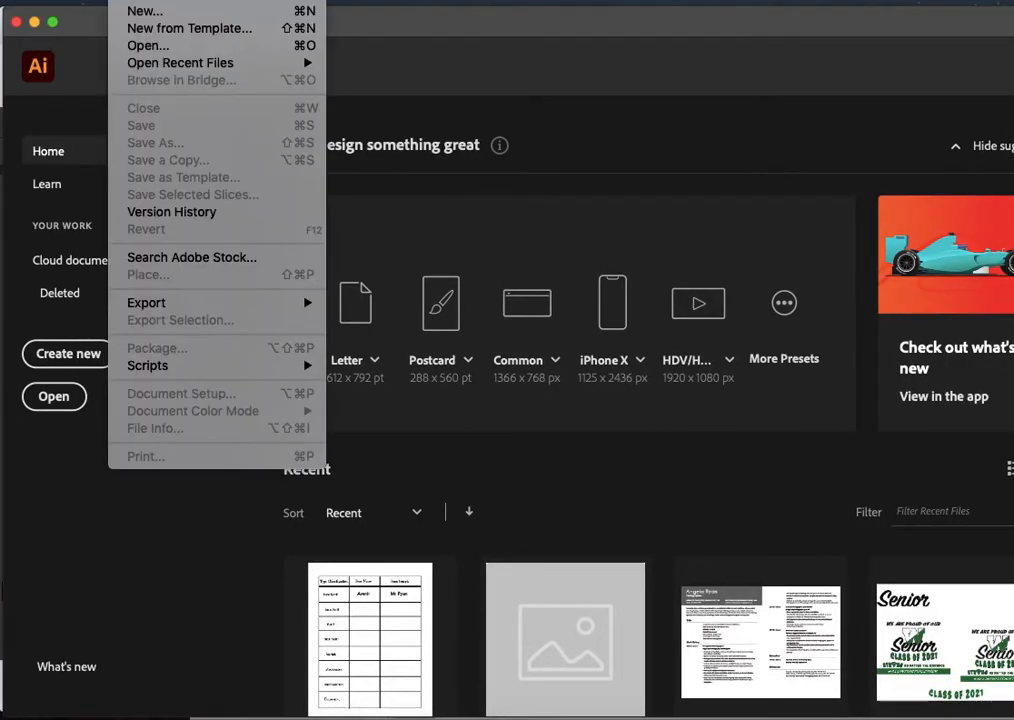
click(140, 45)
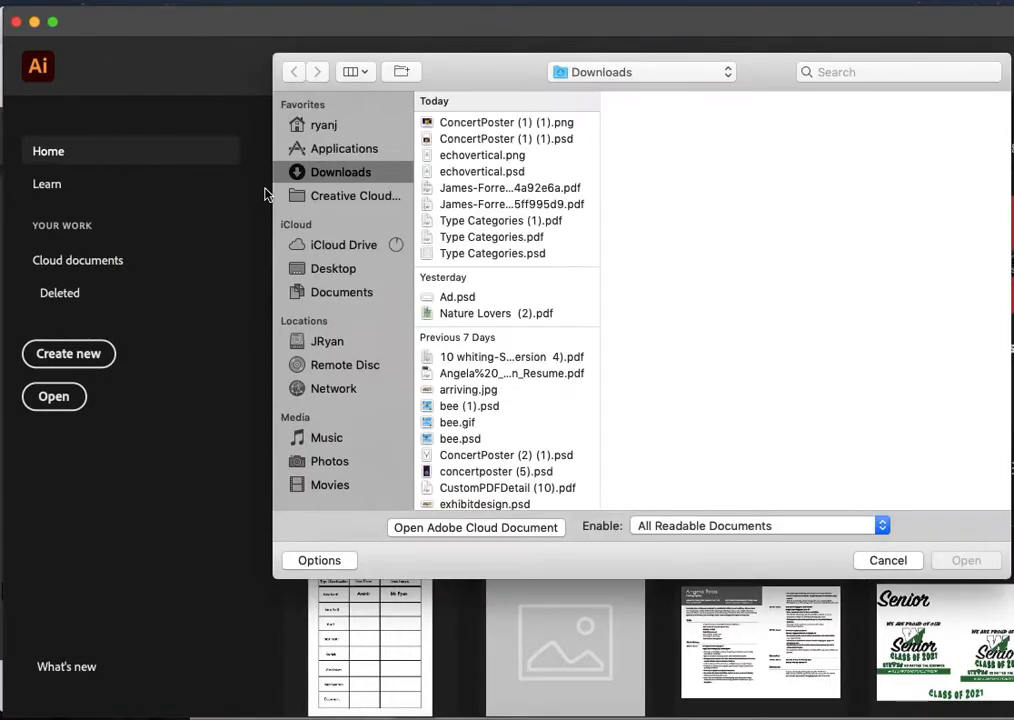
click(493, 237)
click(966, 561)
- Start a point text object in the empty Font Name cell of the second Sans Serif row
scroll(447, 300, right, 3)
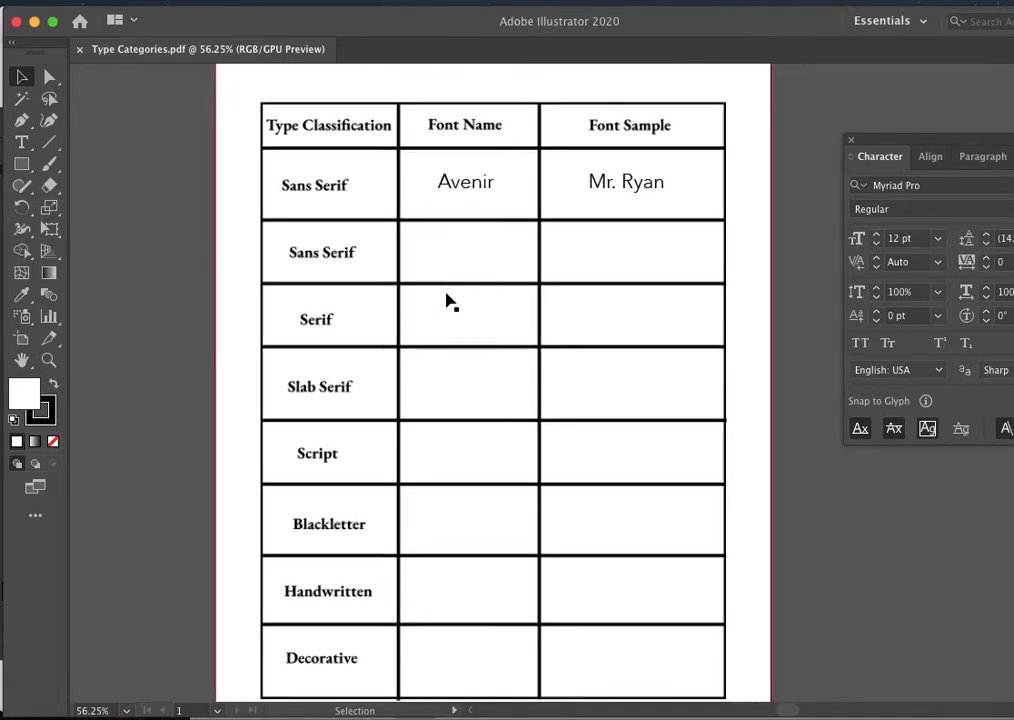
scroll(447, 300, up, 3)
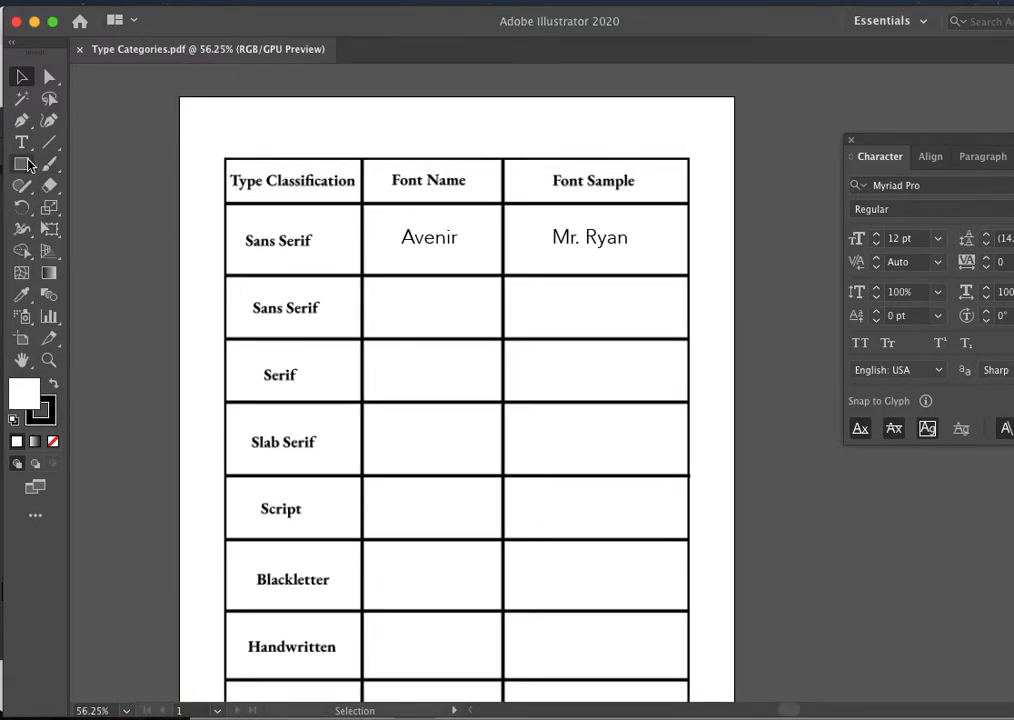
click(22, 144)
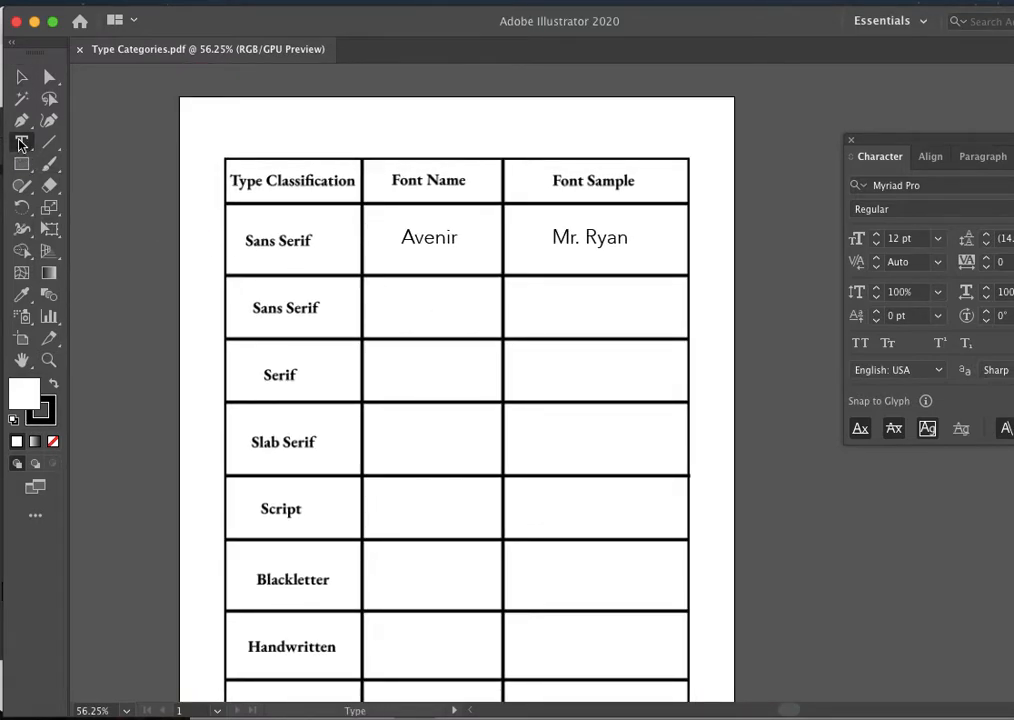
click(395, 315)
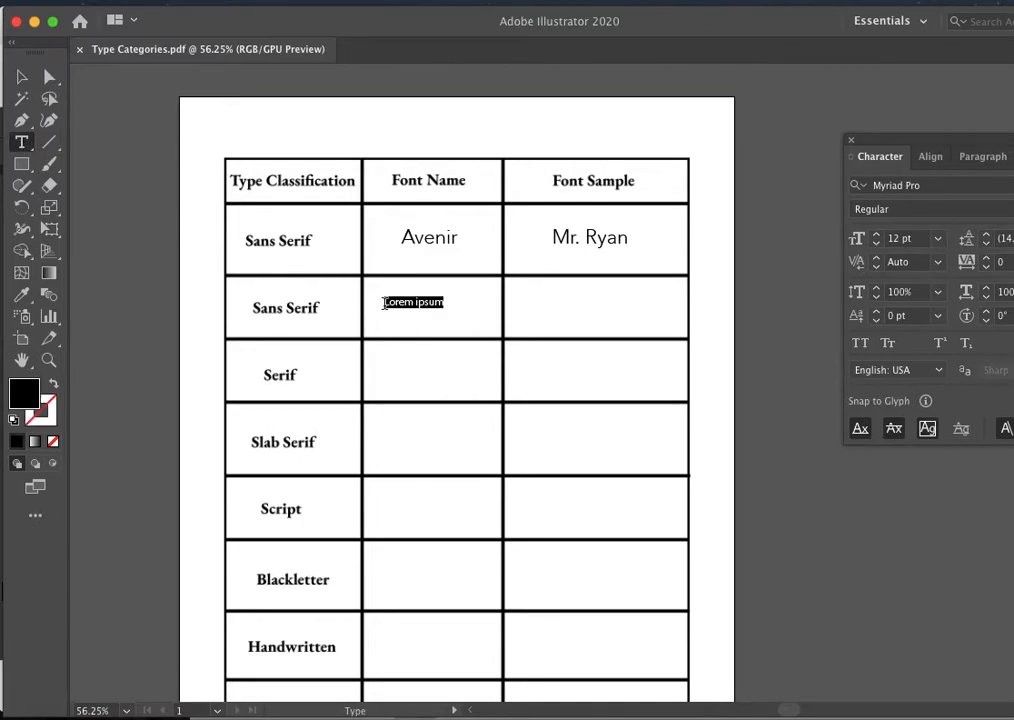
- Bring the Character settings next to the worksheet and check where they are listed among the Type windows
drag(916, 140, 779, 142)
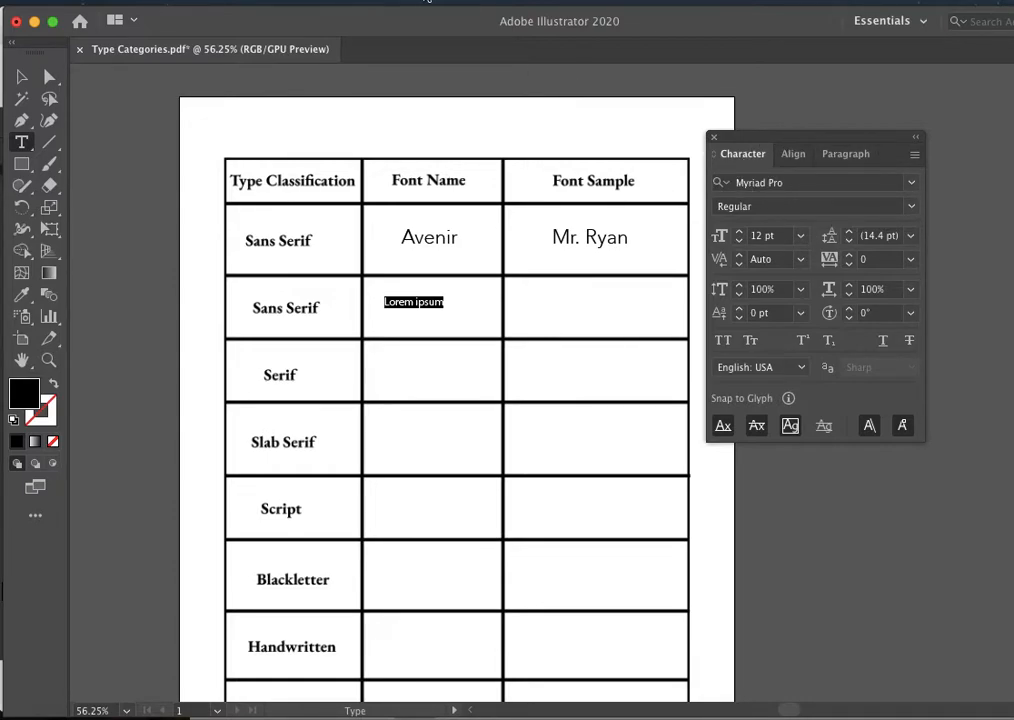
click(462, 2)
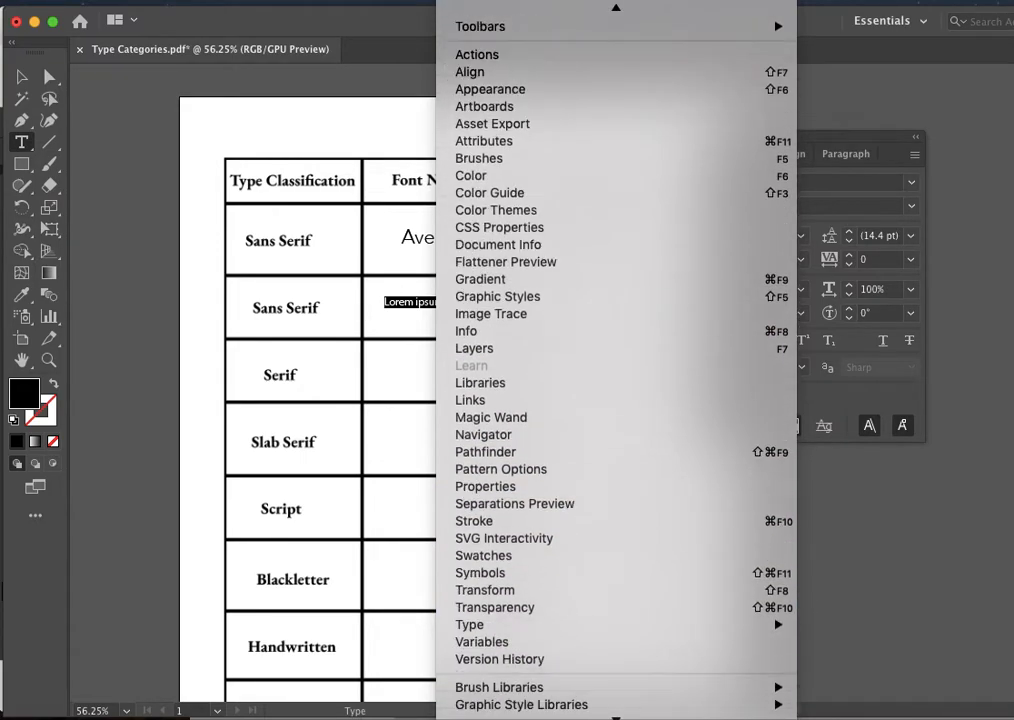
mouse_move(492, 583)
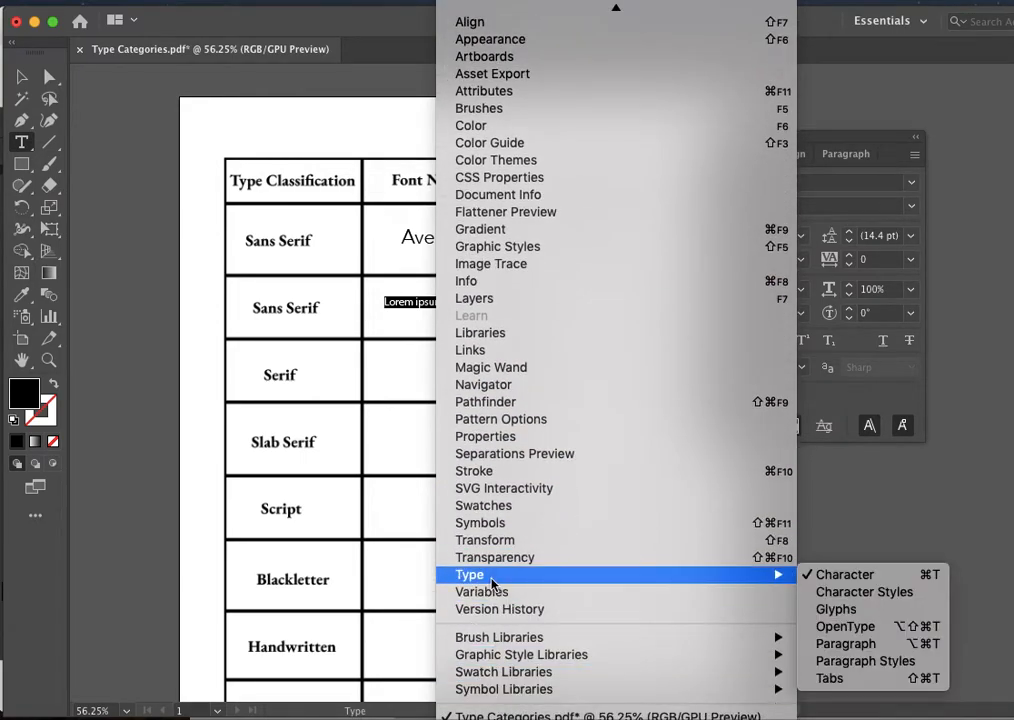
click(916, 520)
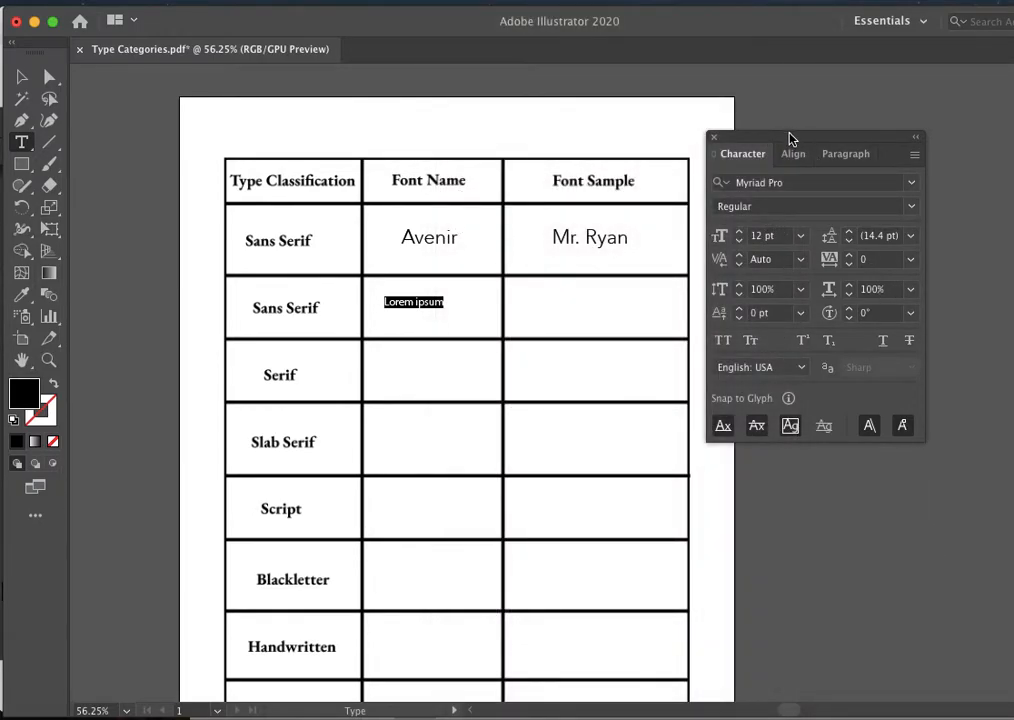
drag(790, 138, 809, 142)
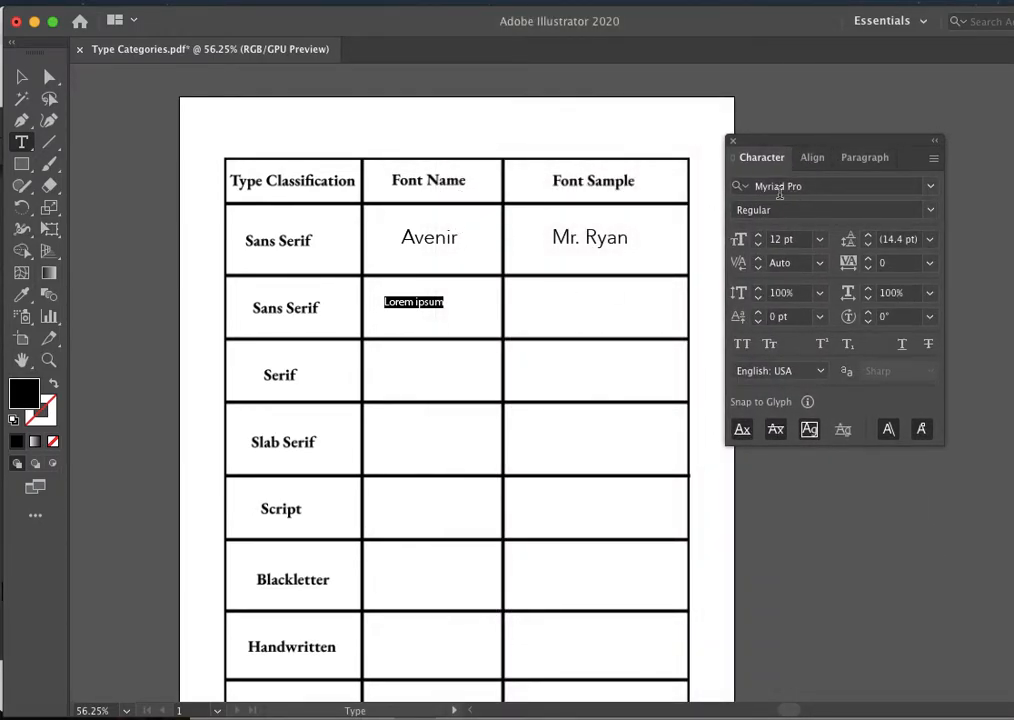
- Limit the font list to the Sans Serif classification for the selected placeholder text
click(929, 190)
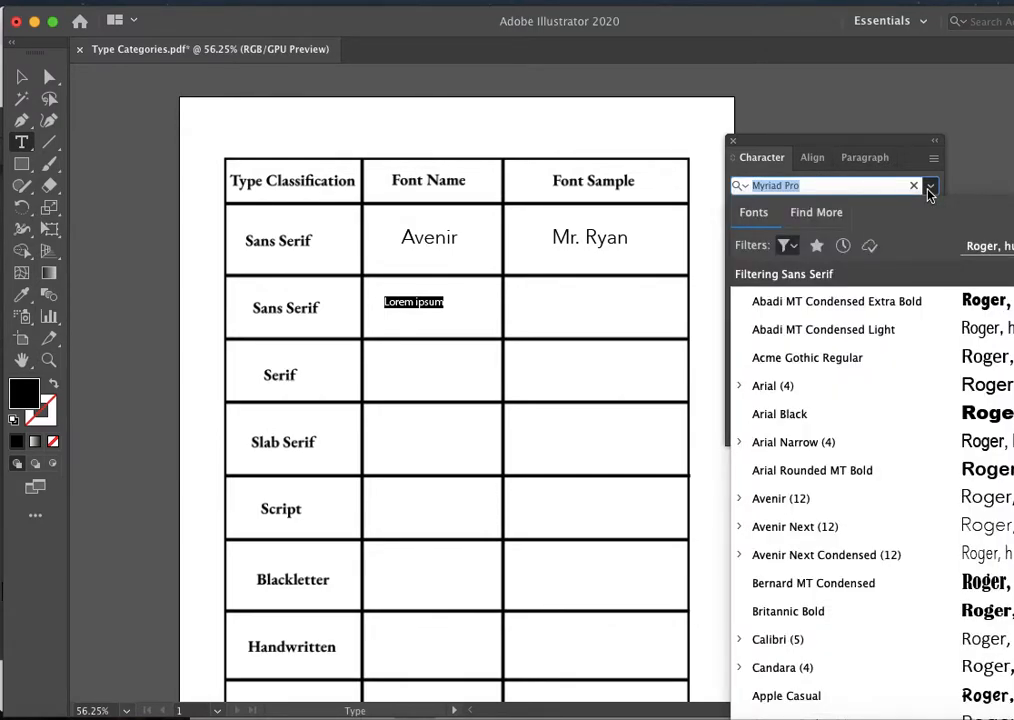
click(786, 245)
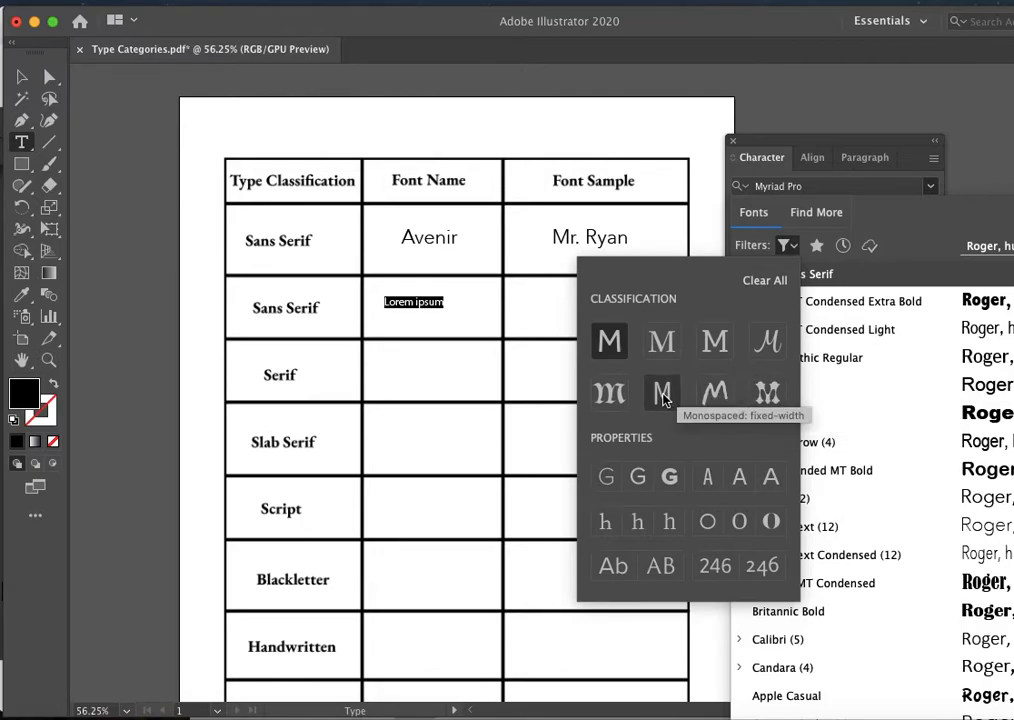
click(612, 345)
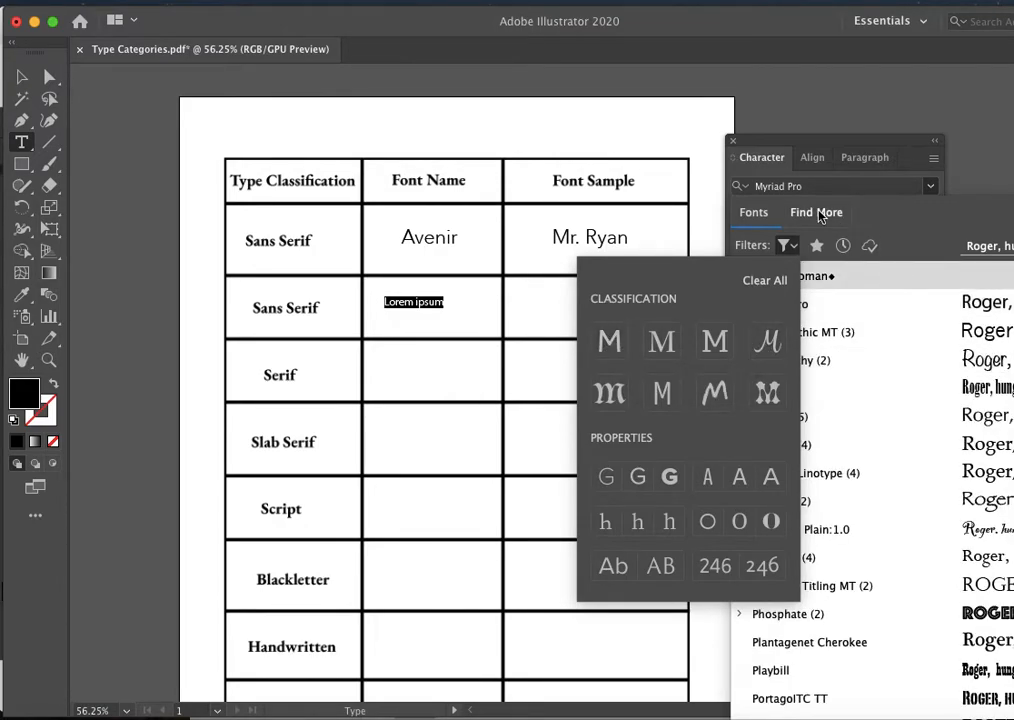
click(609, 341)
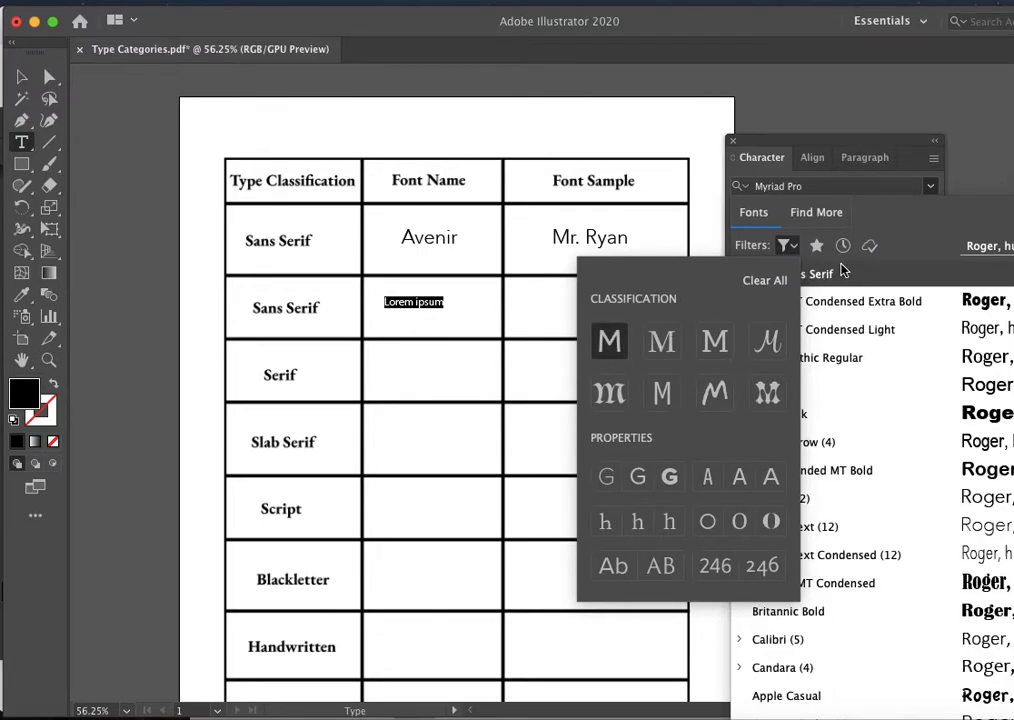
click(907, 276)
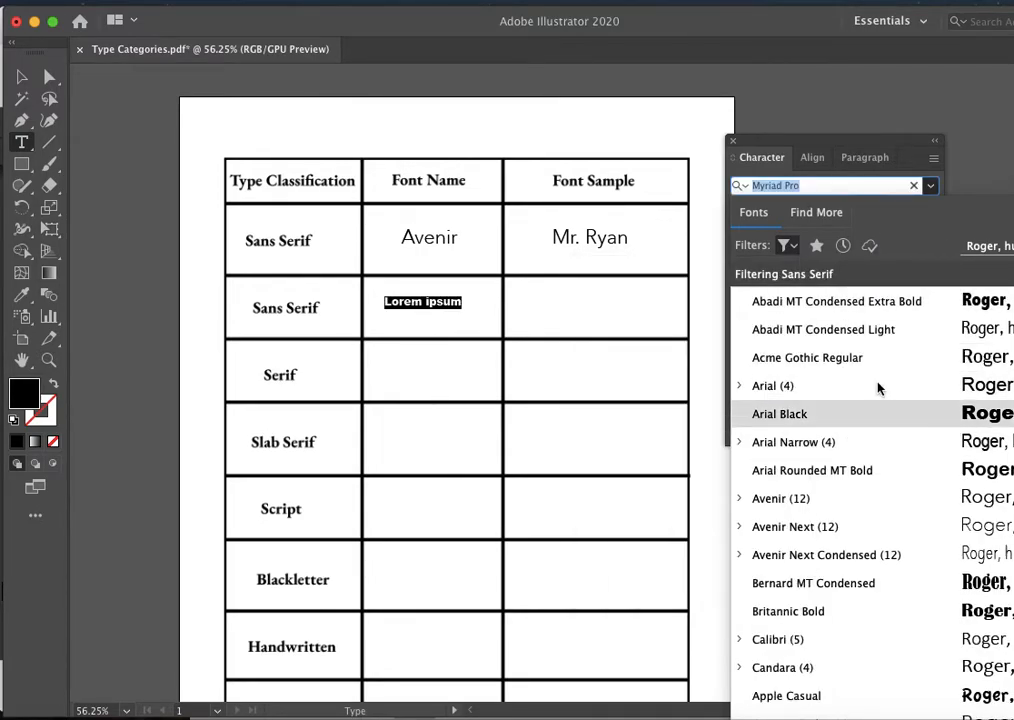
- Apply Gill Sans SemiBold to the selected placeholder text and replace its wording with "Gill Sans"
drag(873, 147, 781, 97)
click(838, 144)
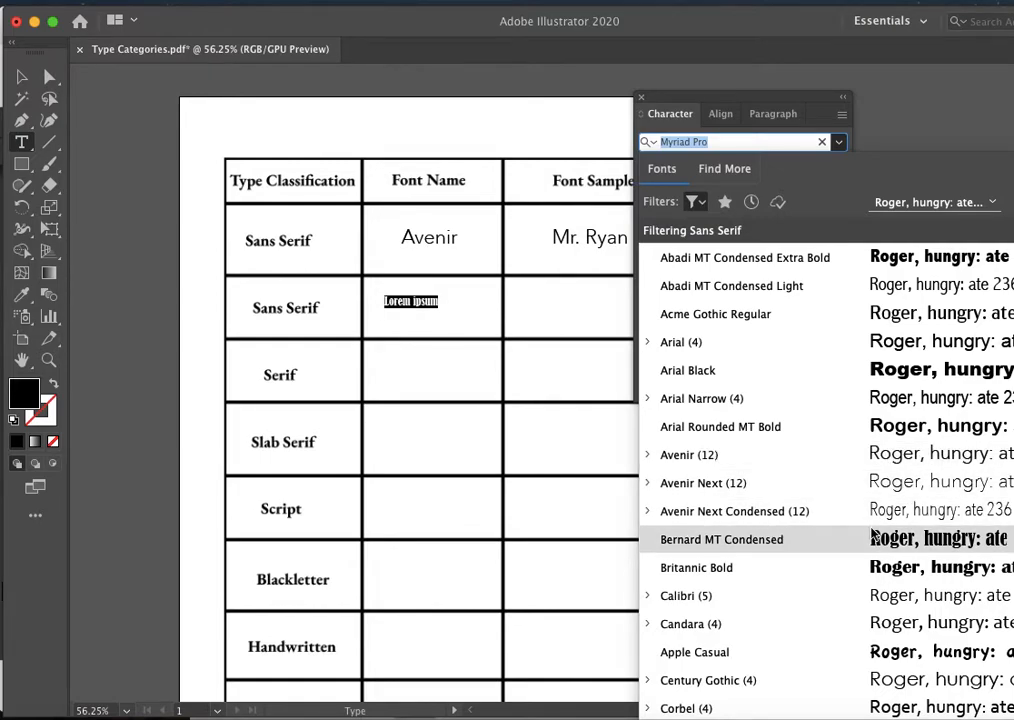
scroll(873, 537, down, 8)
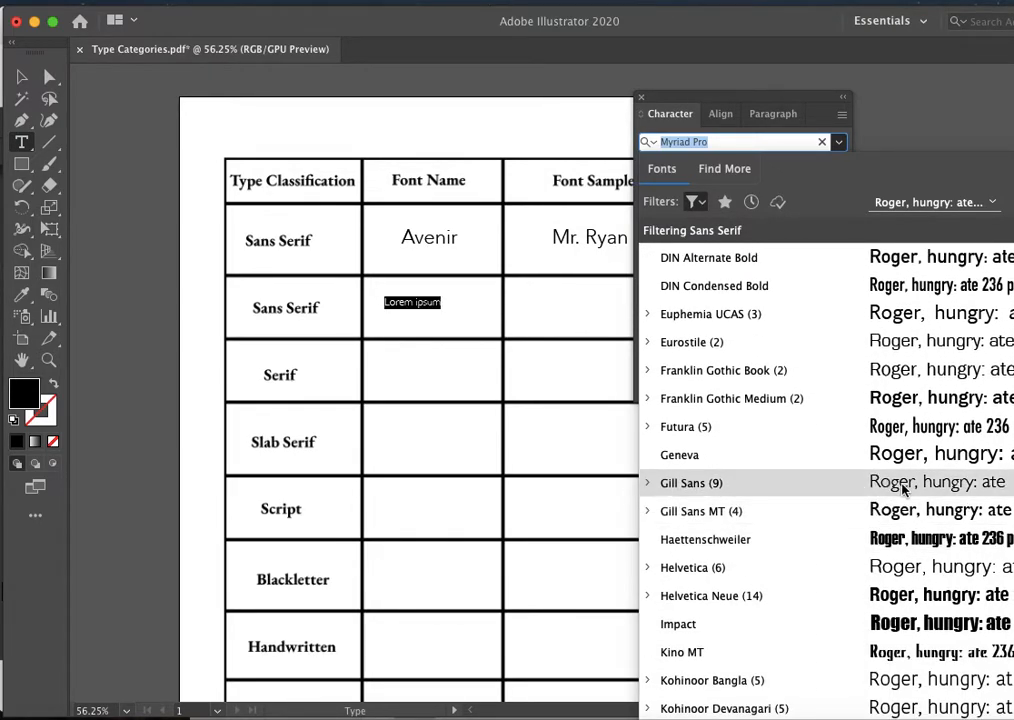
click(648, 484)
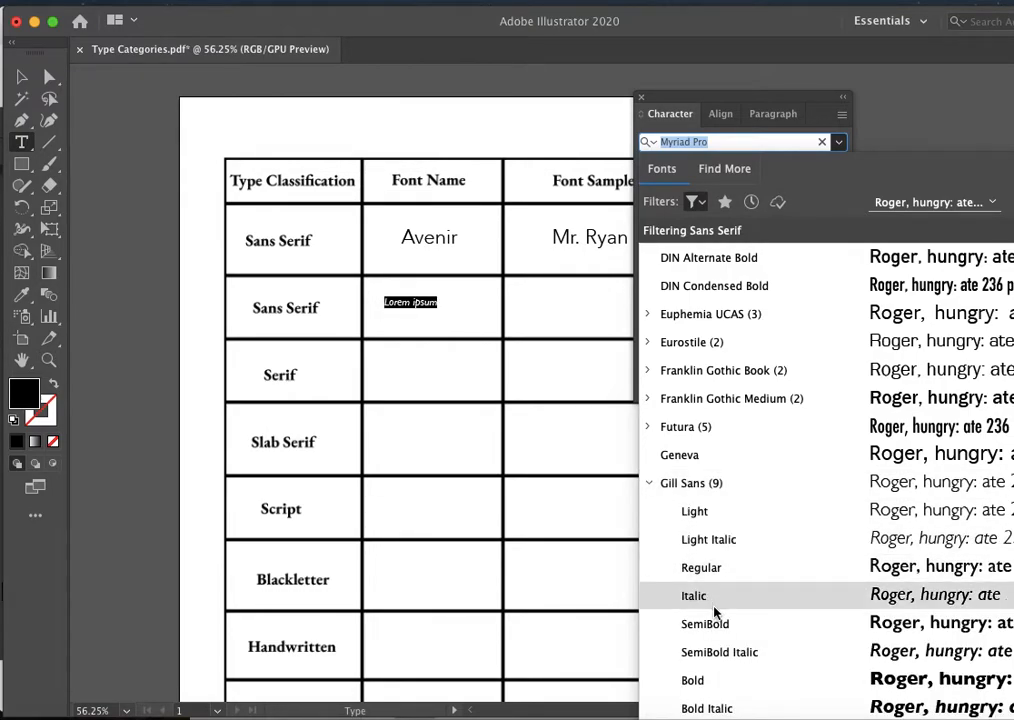
scroll(700, 590, down, 3)
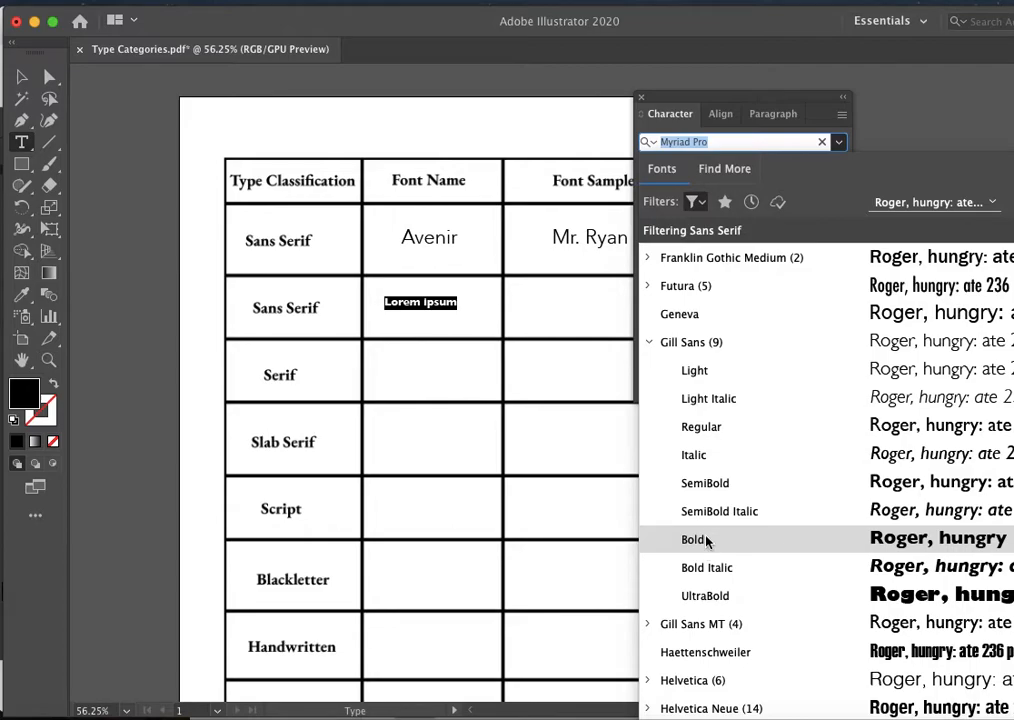
click(718, 483)
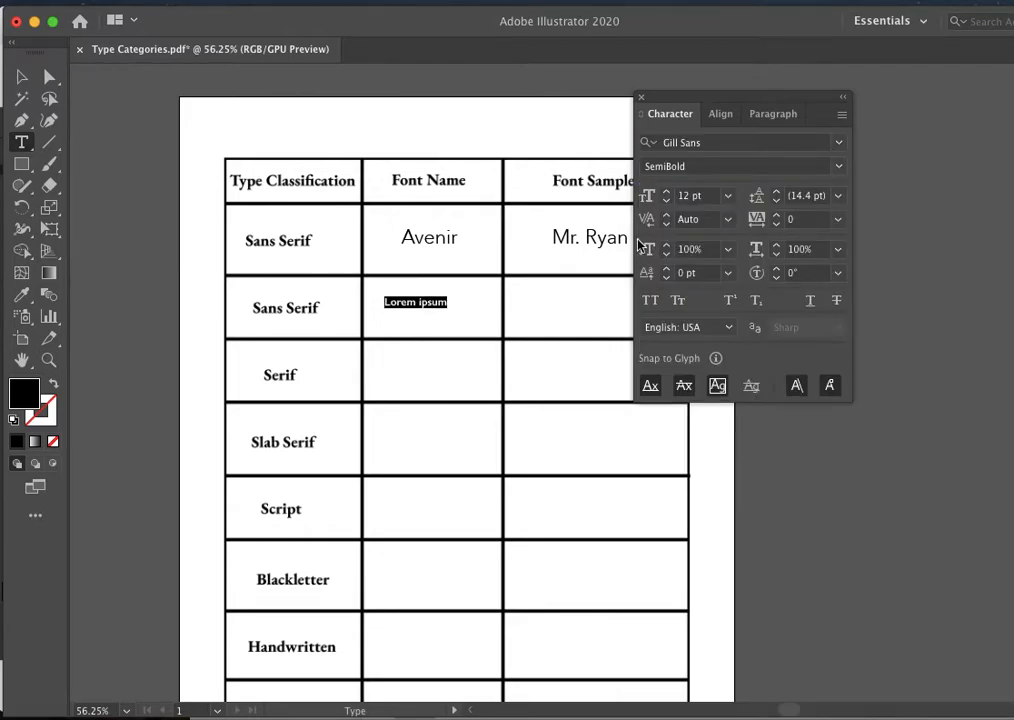
triple_click(419, 301)
text(Gill Sans)
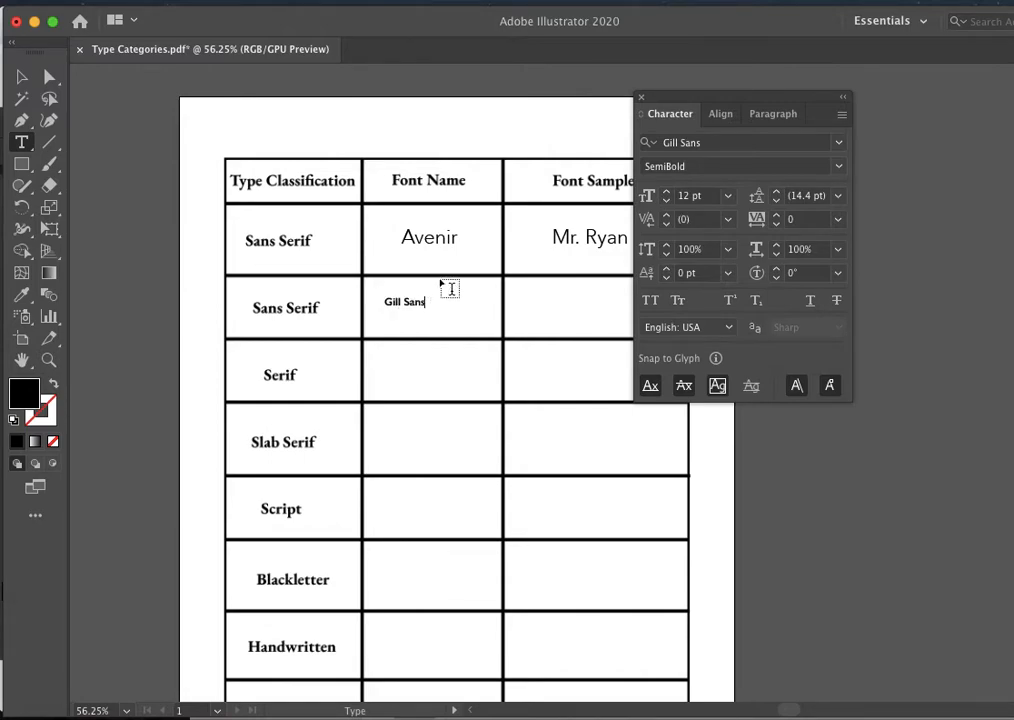
- Set the Gill Sans text to 20 pt and move it to the middle of its Font Name cell
triple_click(415, 298)
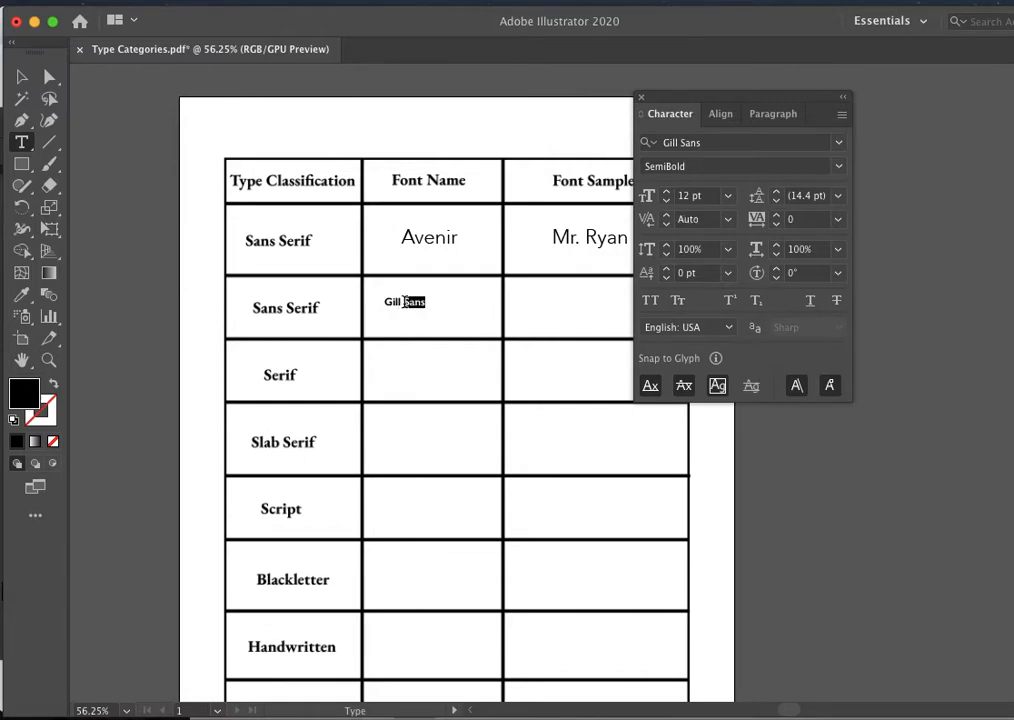
click(667, 192)
click(667, 192)
click(667, 192)
click(667, 192)
click(667, 192)
click(667, 192)
click(667, 192)
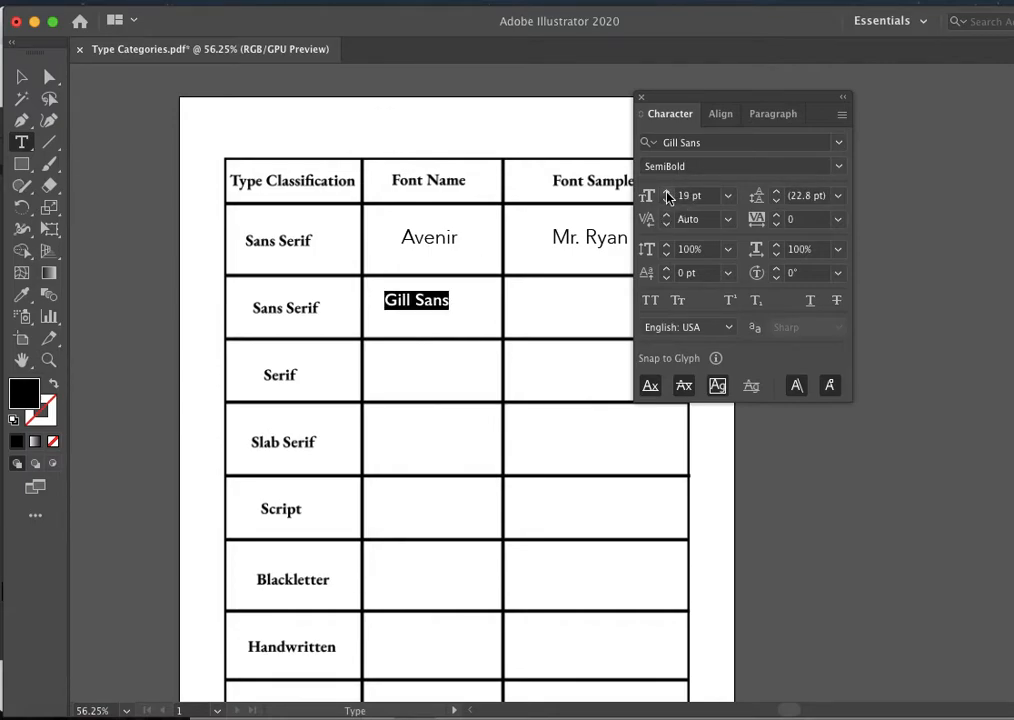
click(667, 195)
click(24, 79)
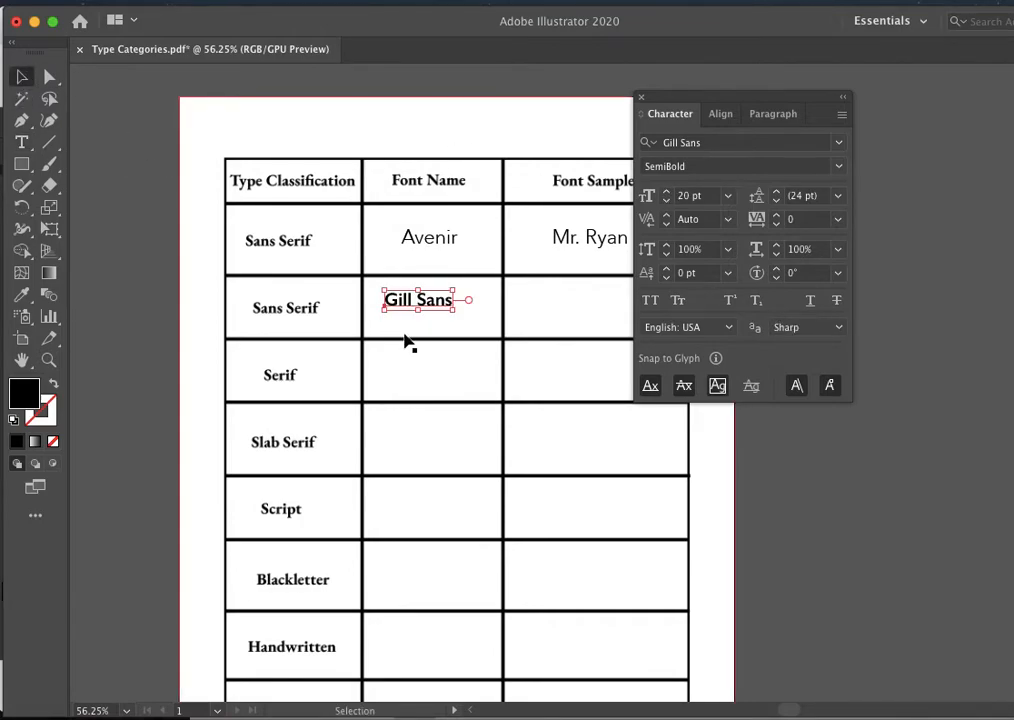
drag(425, 303, 436, 313)
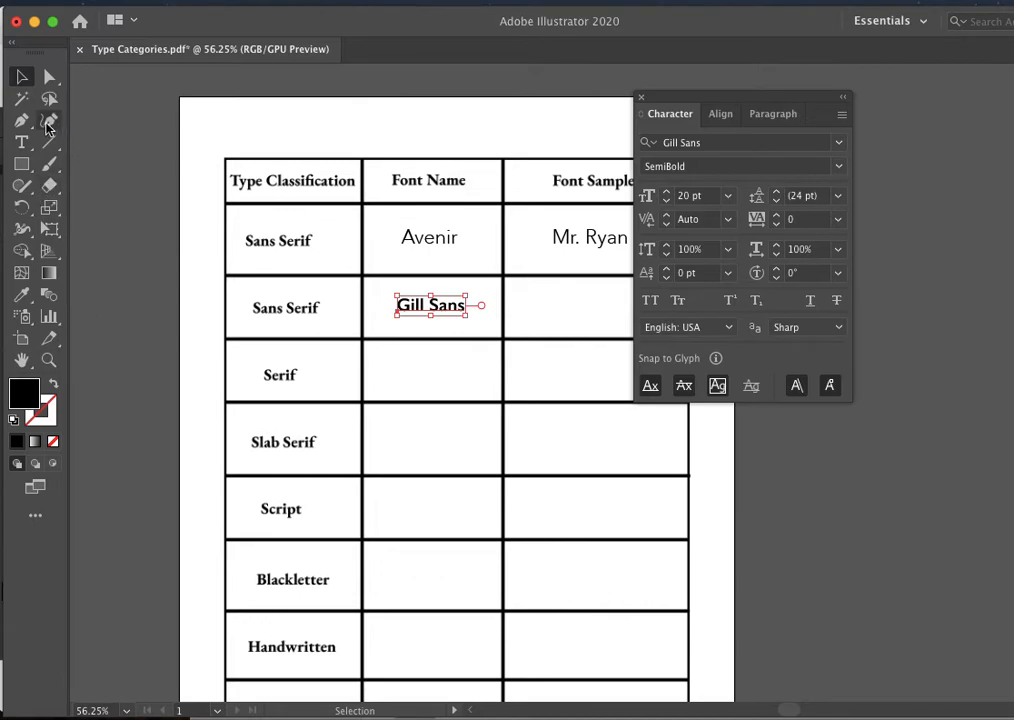
- Add the teacher's name as the font sample in the Gill Sans row and move it to the middle of its cell
click(24, 142)
click(540, 303)
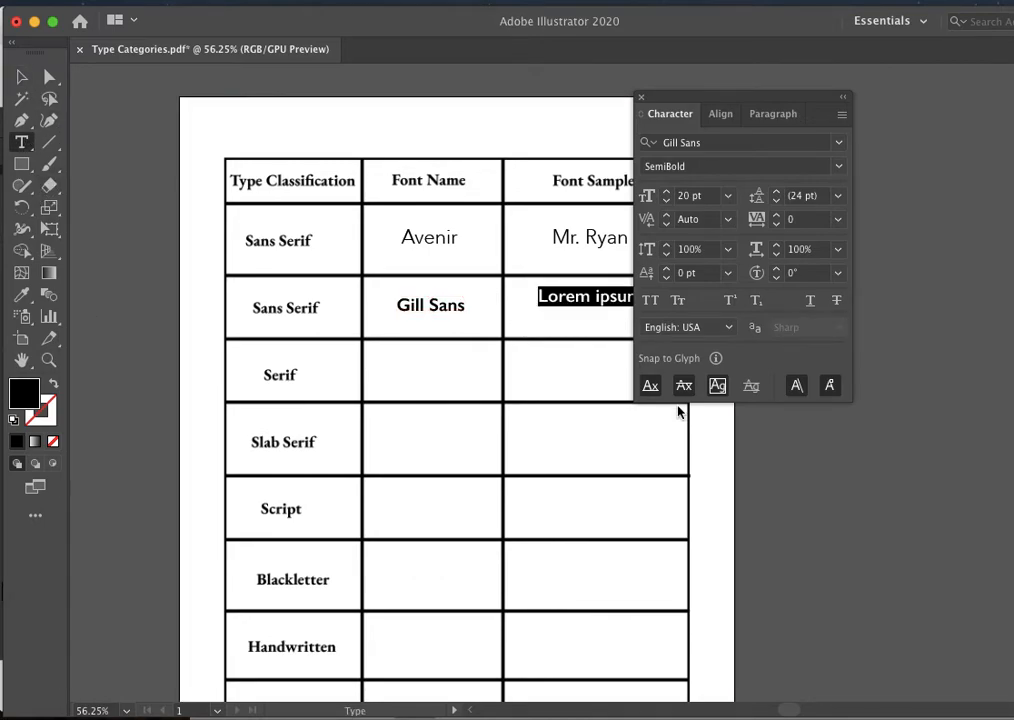
text(Mr. Ryan)
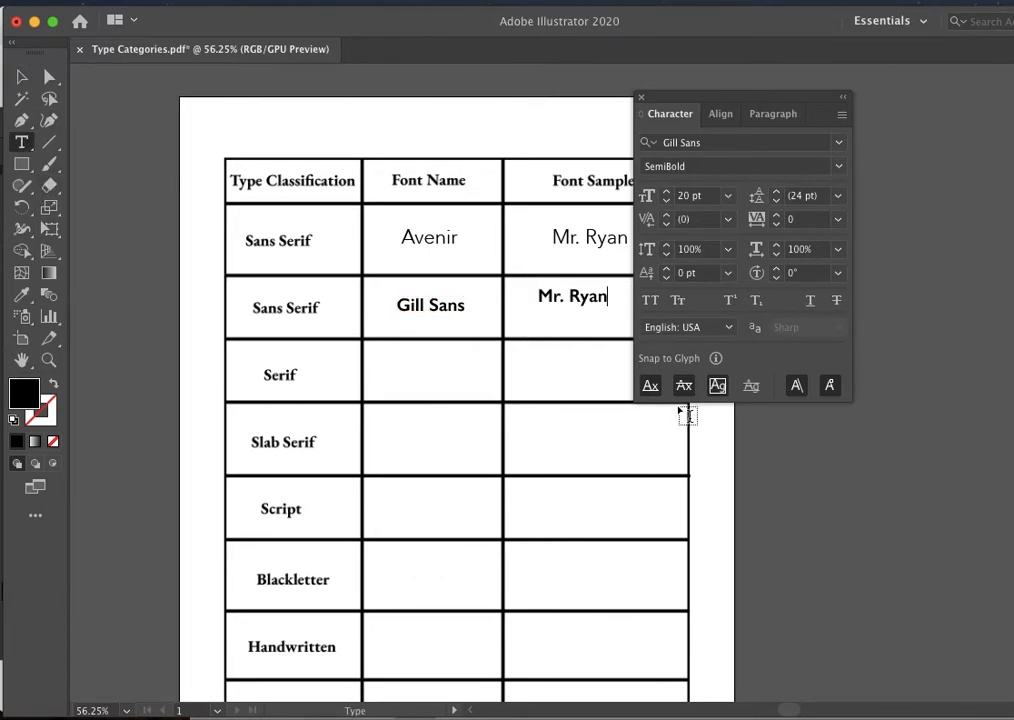
click(21, 76)
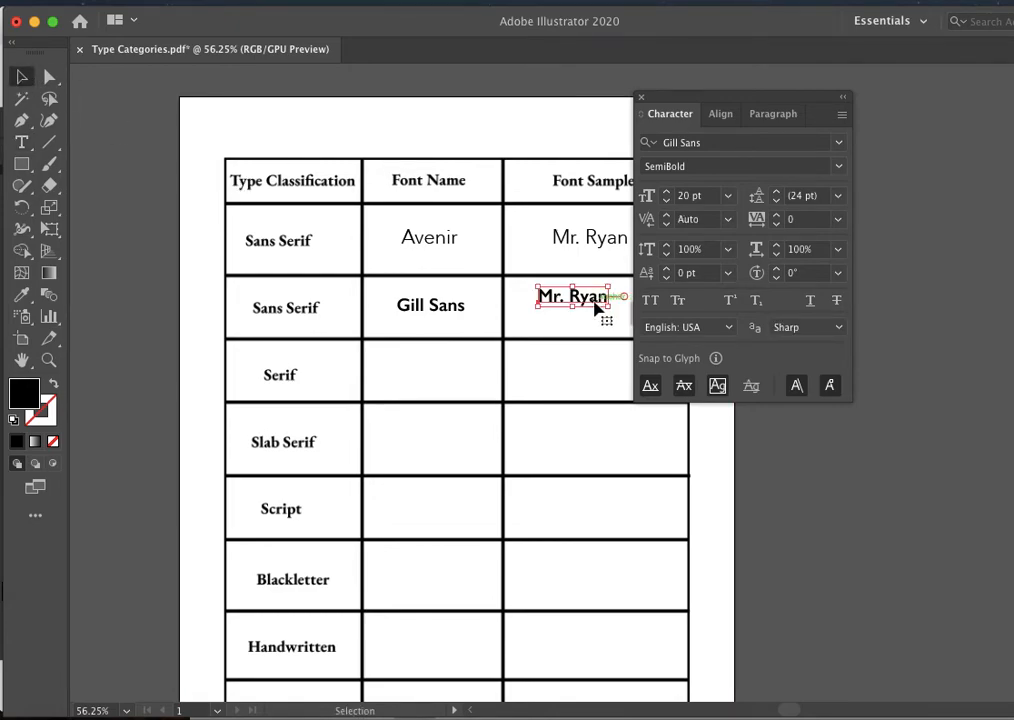
drag(590, 305, 611, 314)
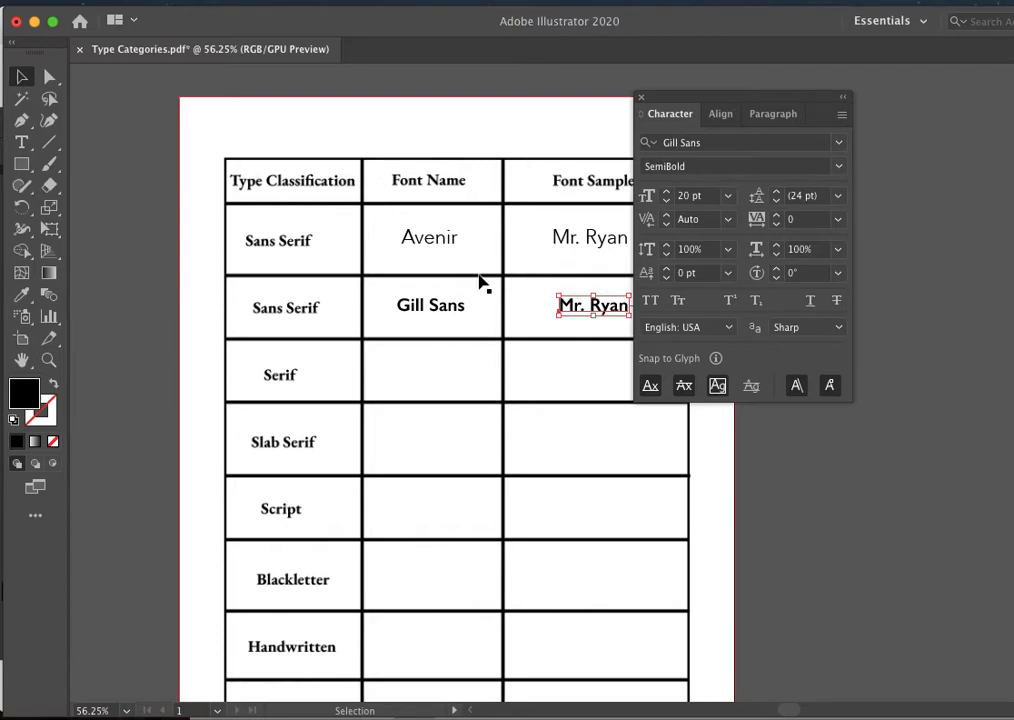
- Start a text object in the Serif row's Font Name cell and limit the font list to Serif fonts
click(21, 142)
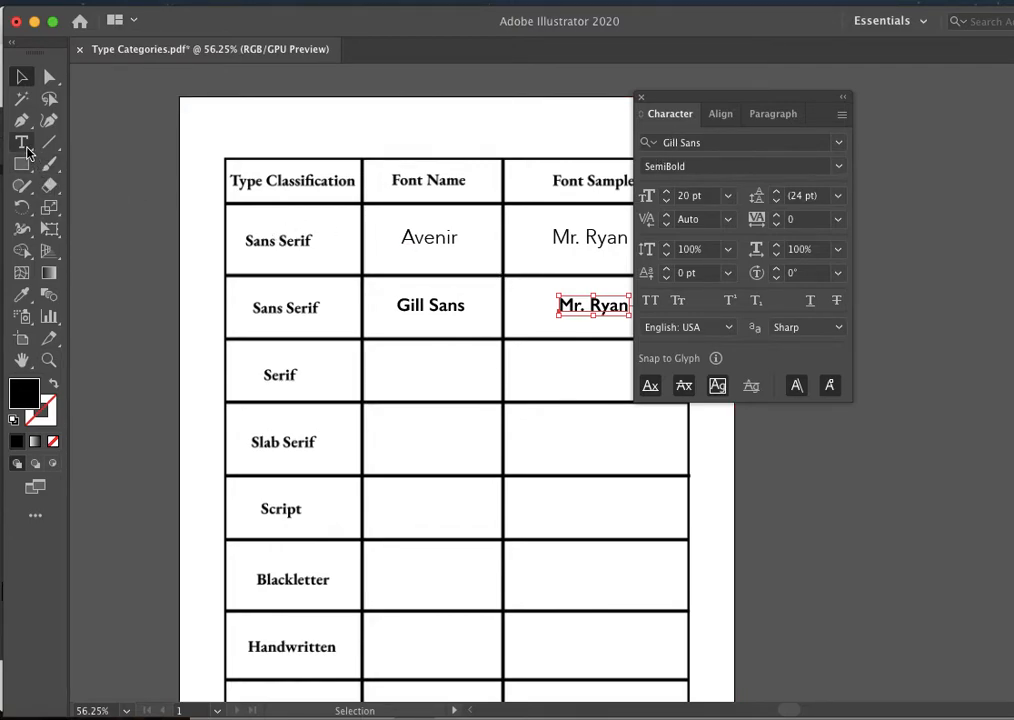
click(396, 368)
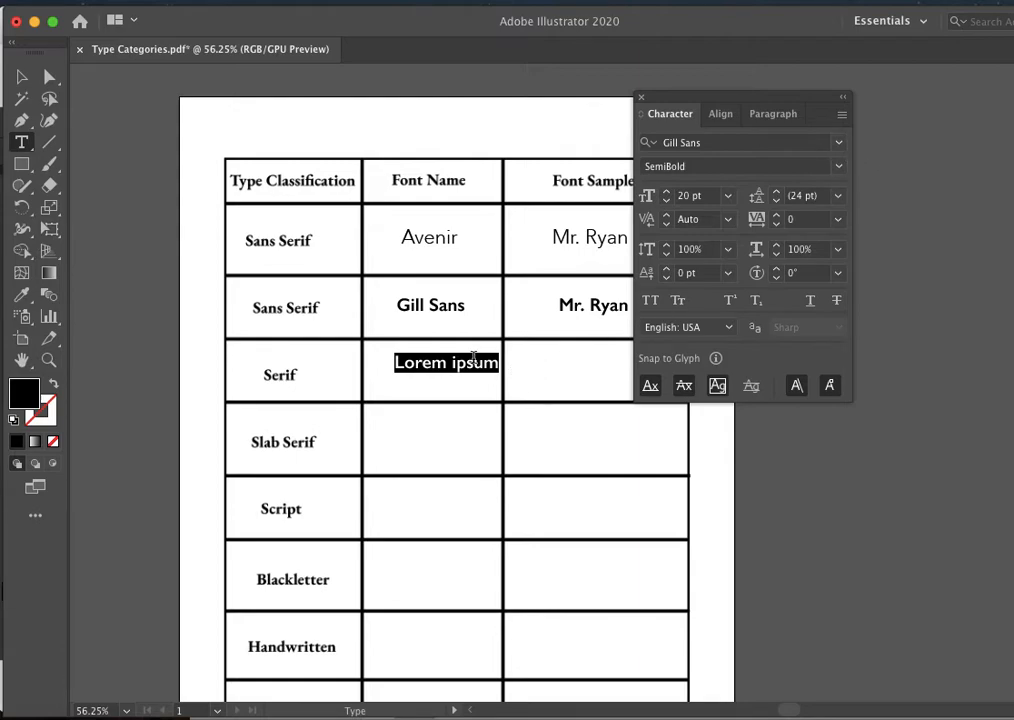
click(839, 142)
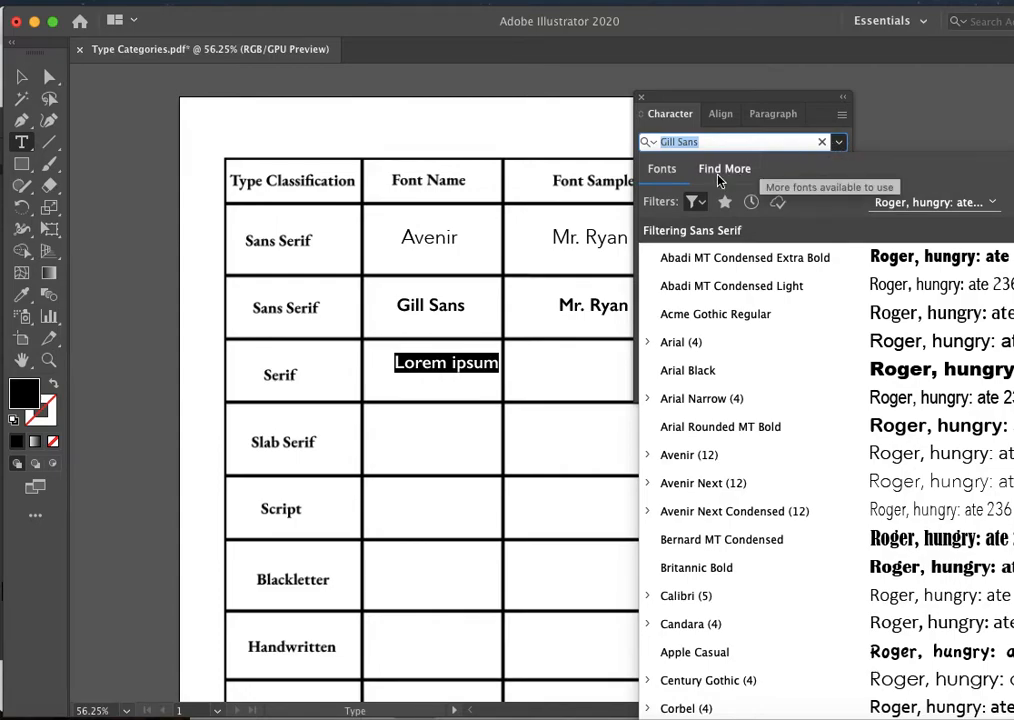
click(692, 201)
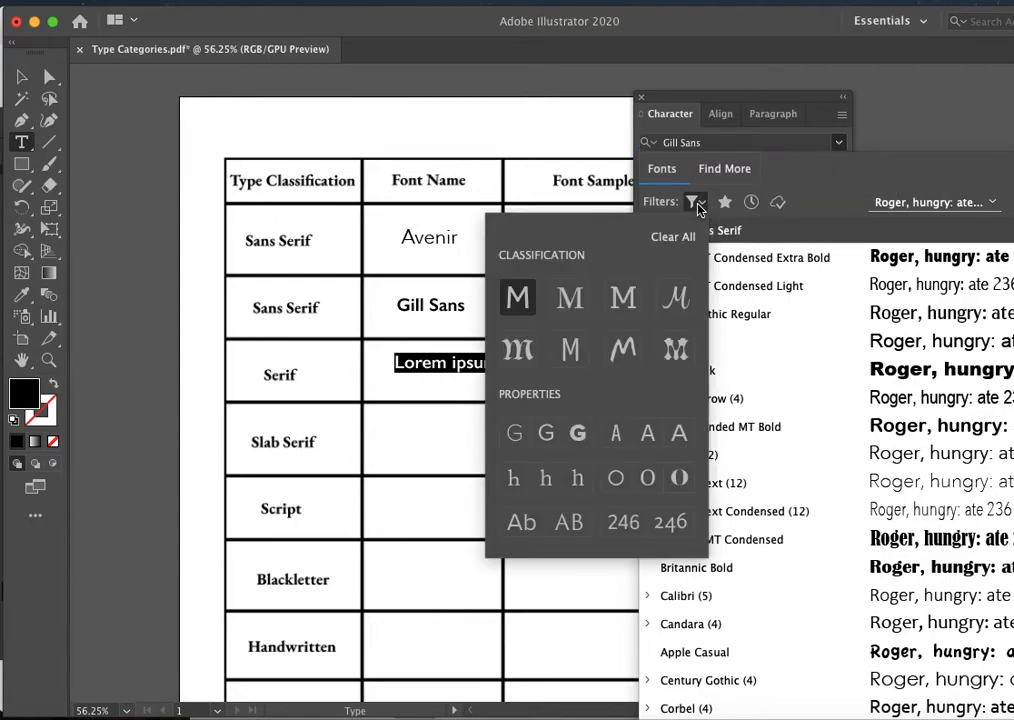
click(570, 298)
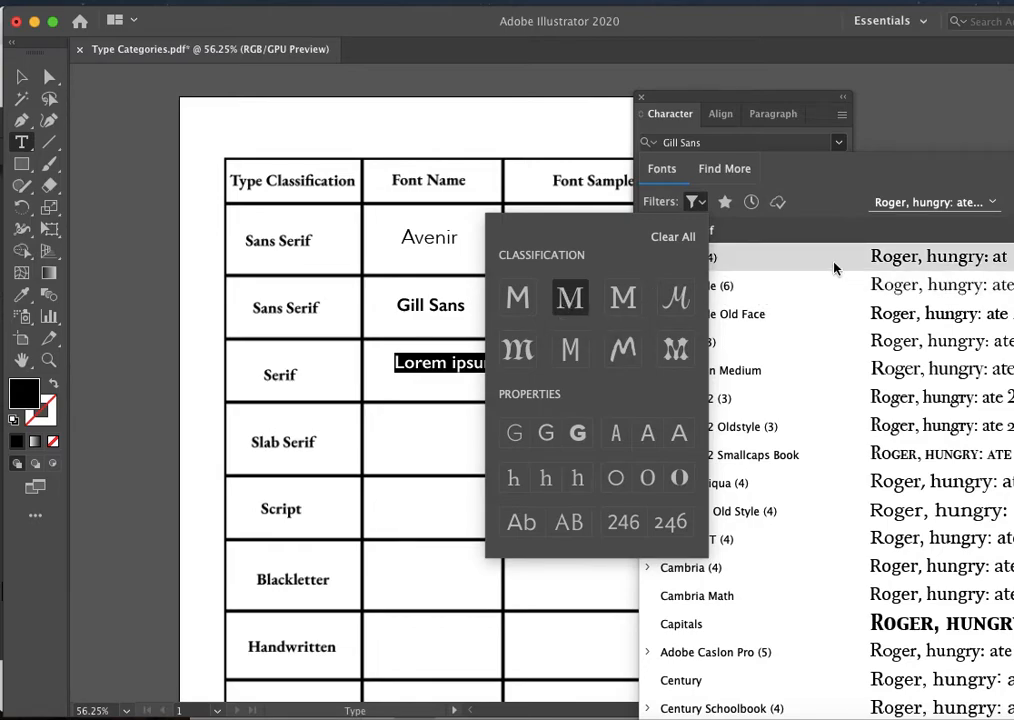
click(836, 234)
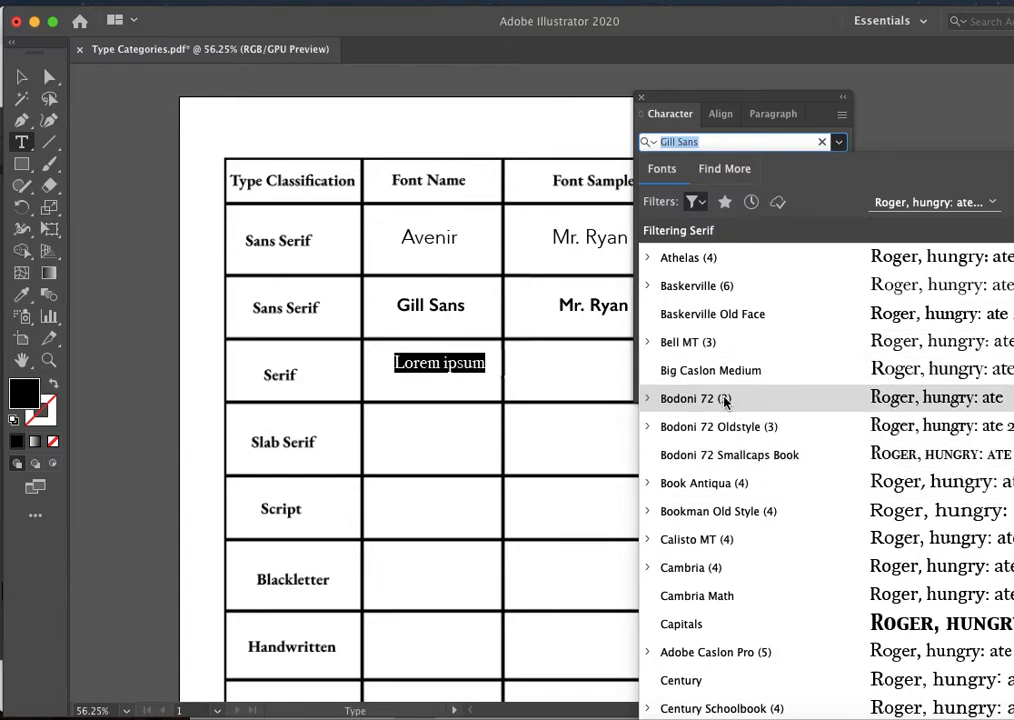
- Set the Serif row's placeholder text in Garamond Regular, reword it as "Garamond" and move it to the middle of its Font Name cell
scroll(724, 405, down, 10)
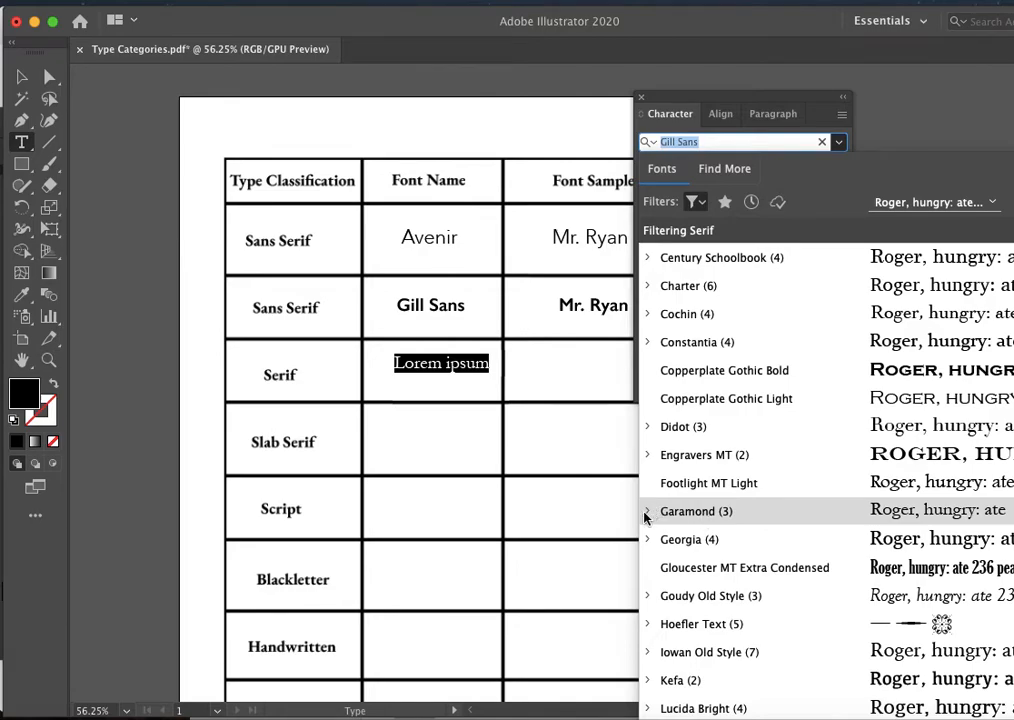
click(650, 512)
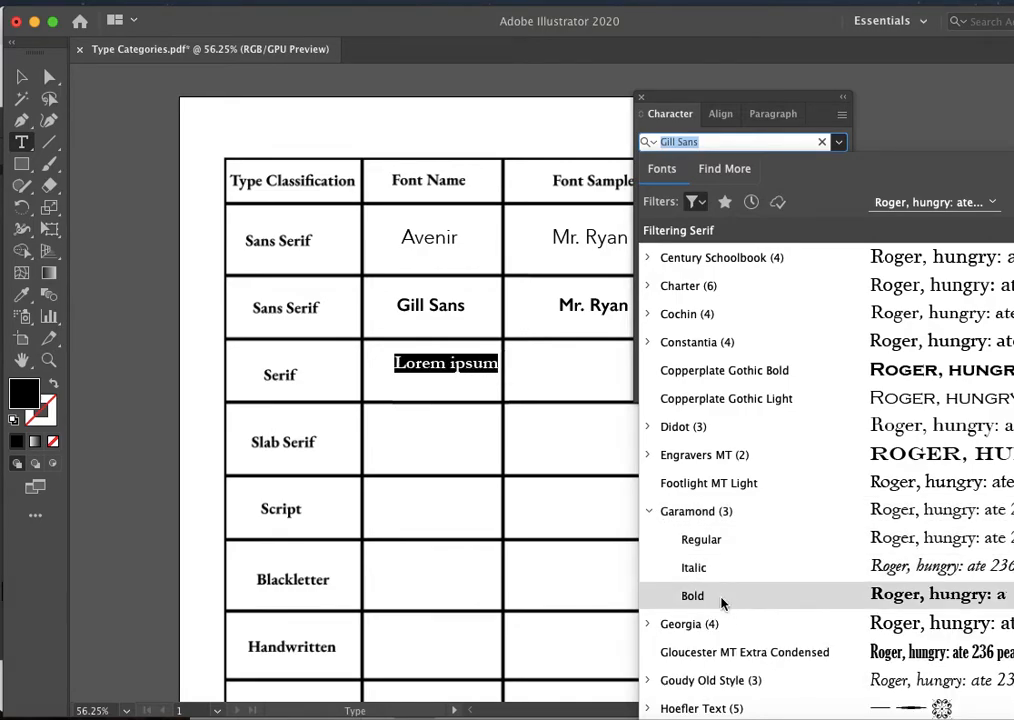
click(700, 539)
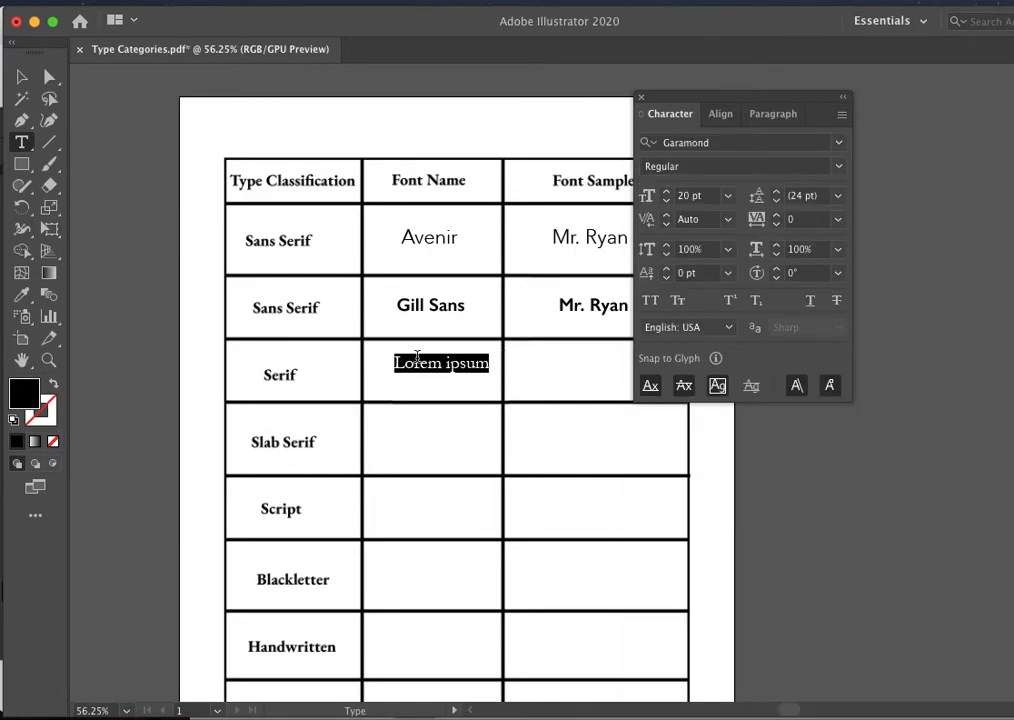
triple_click(416, 364)
text(Garamond)
click(22, 78)
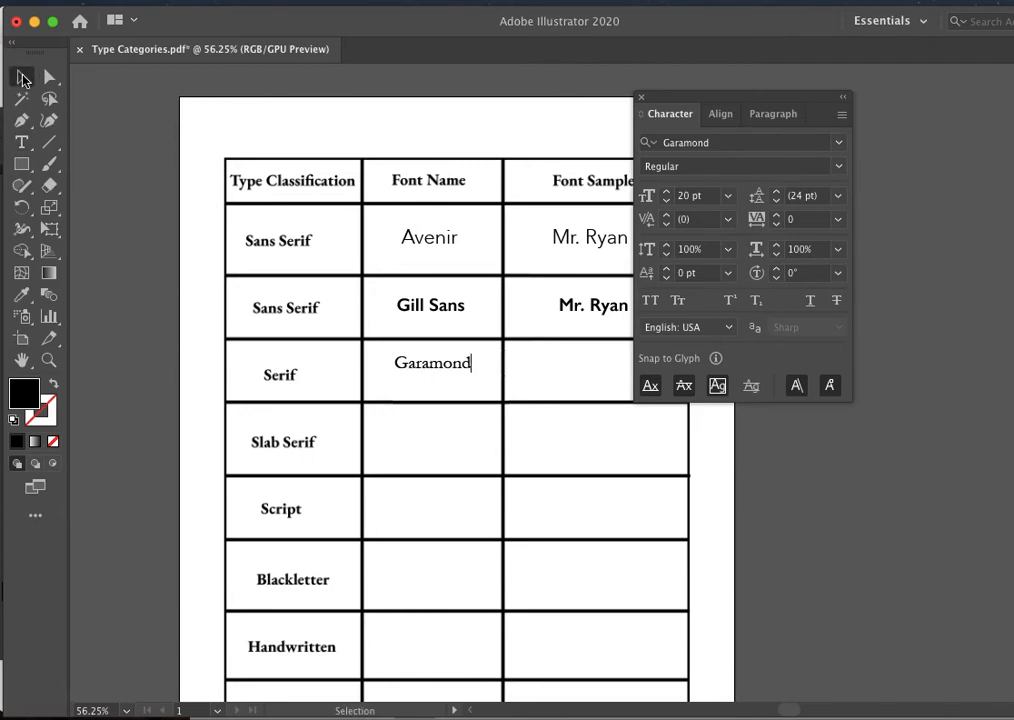
drag(452, 373, 450, 371)
- Add the teacher's name as the font sample in the Serif row and move it to the middle of its cell
click(22, 145)
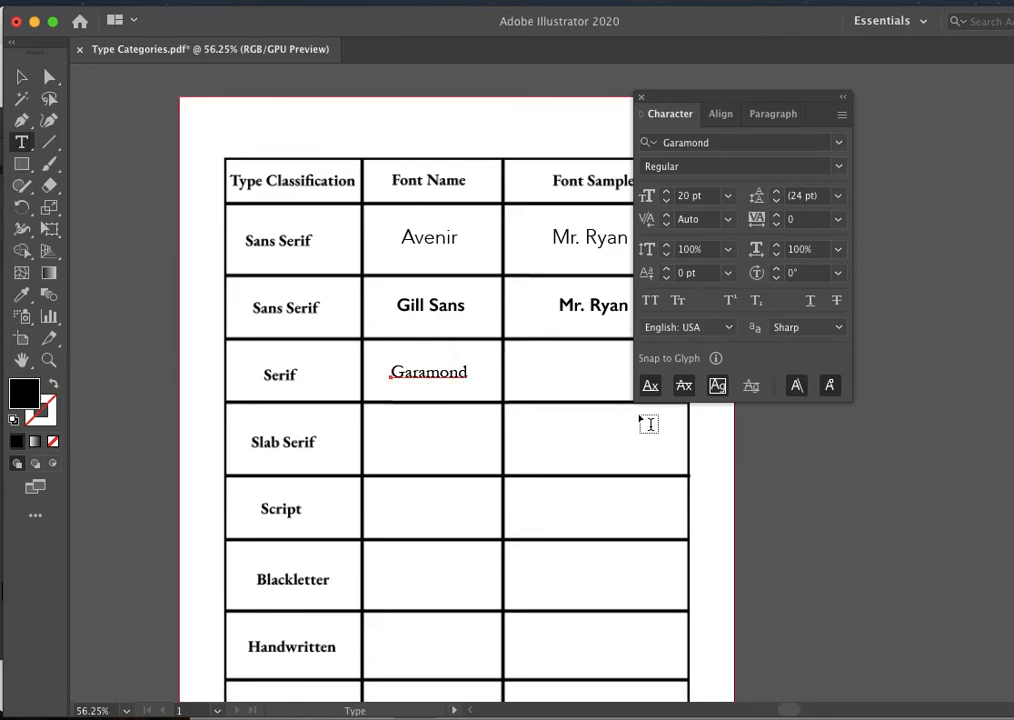
click(554, 367)
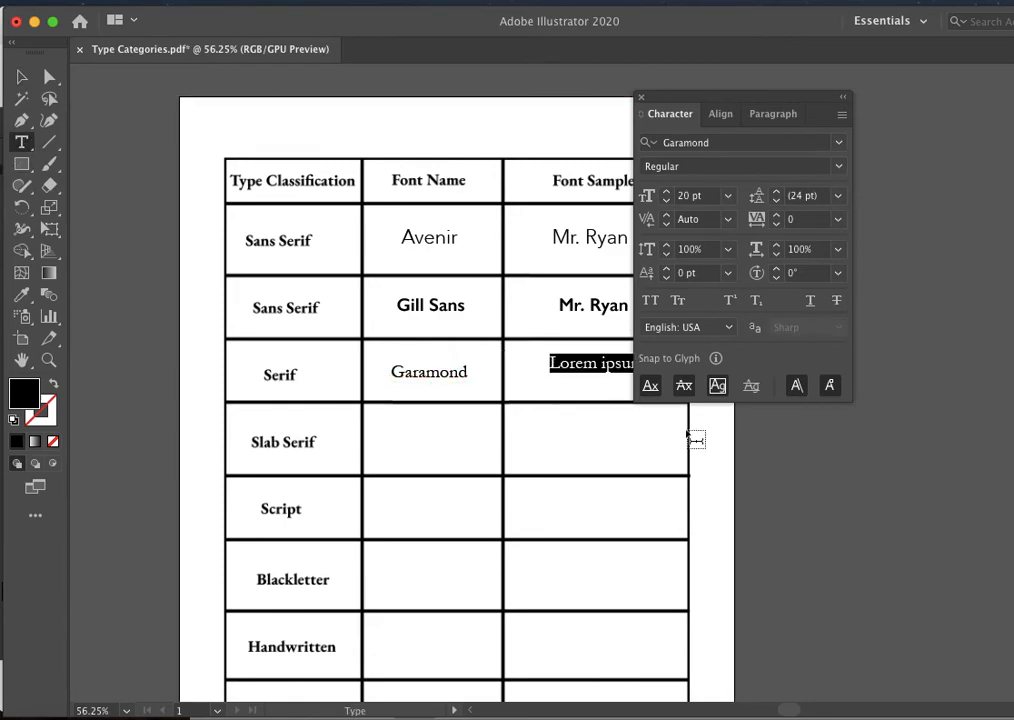
text(Mr. Ryan)
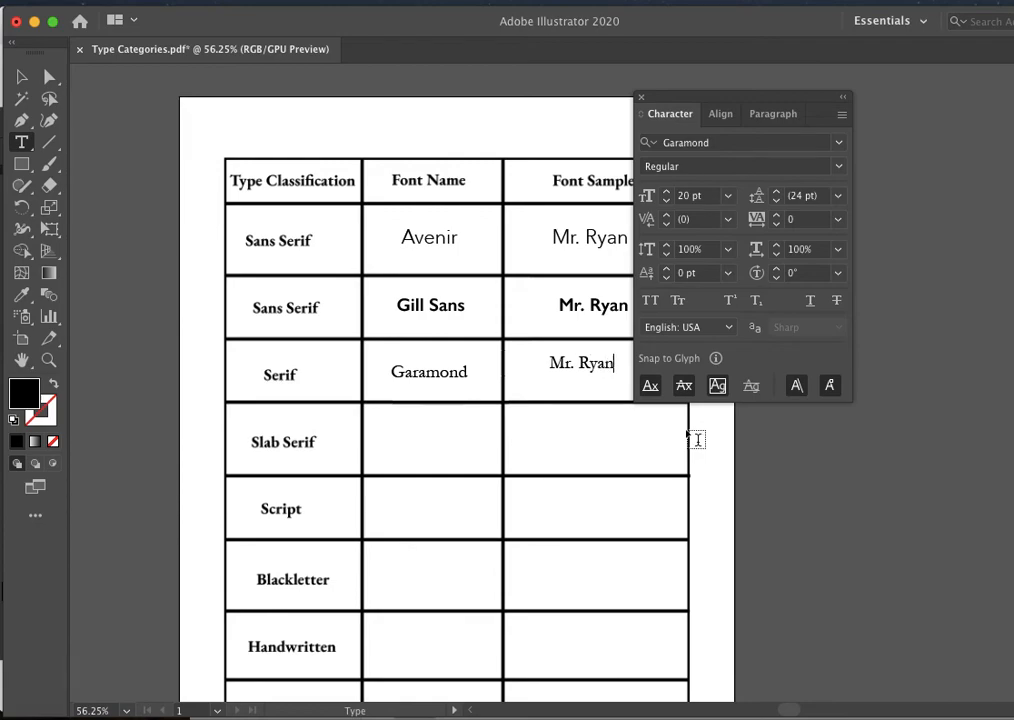
click(25, 88)
mouse_move(556, 365)
mouse_down()
mouse_move(572, 386)
mouse_move(565, 381)
mouse_up()
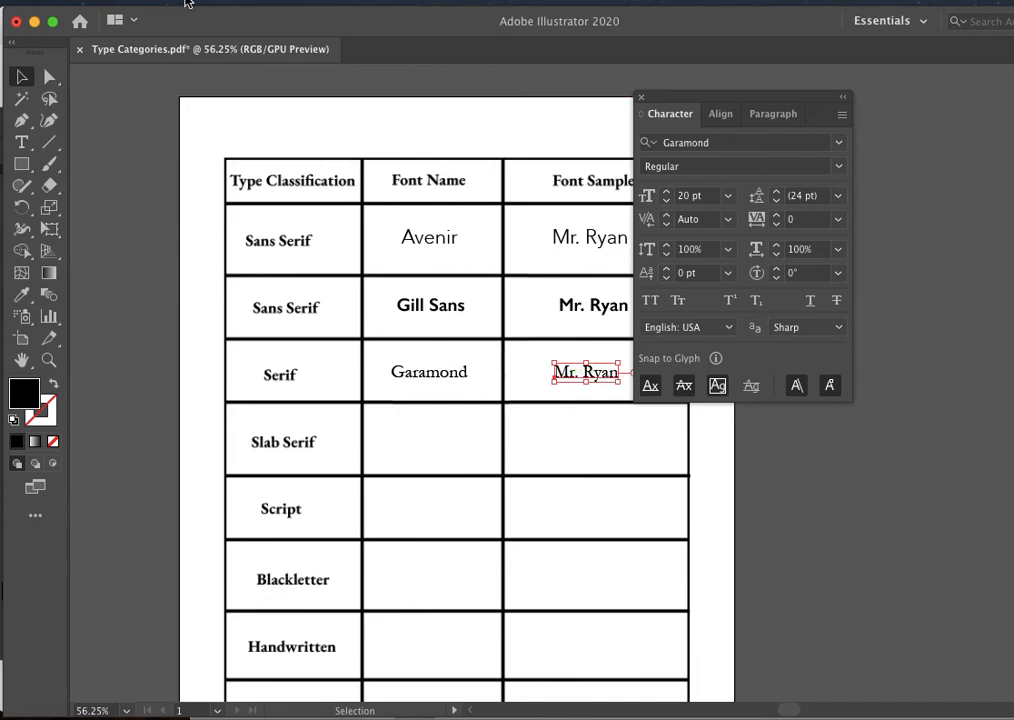
click(124, 1)
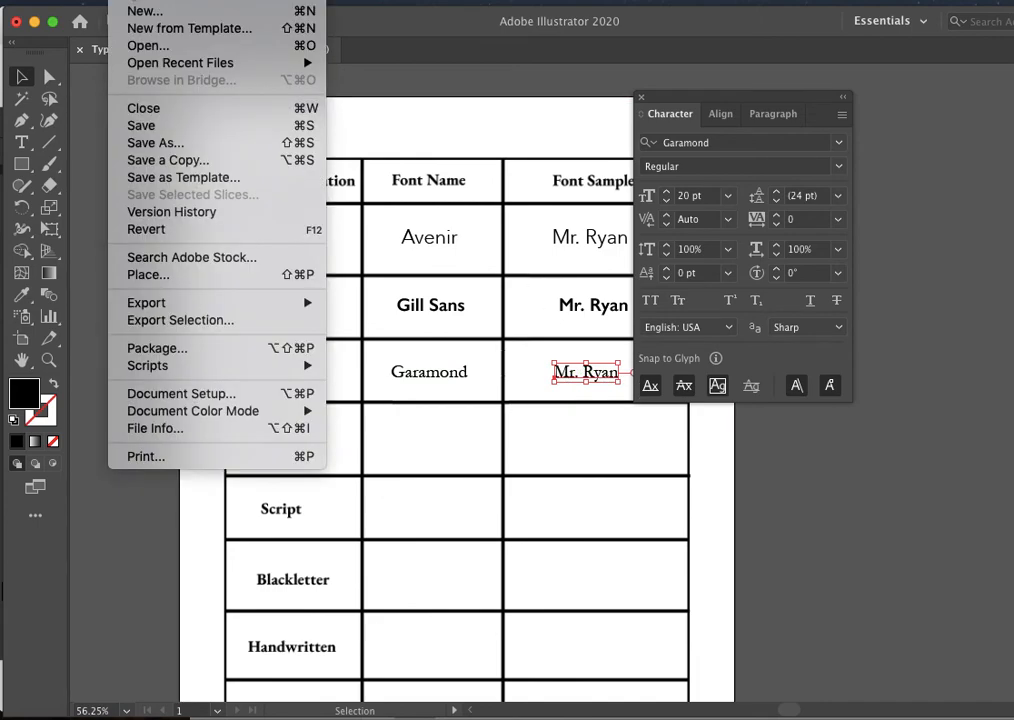
click(147, 143)
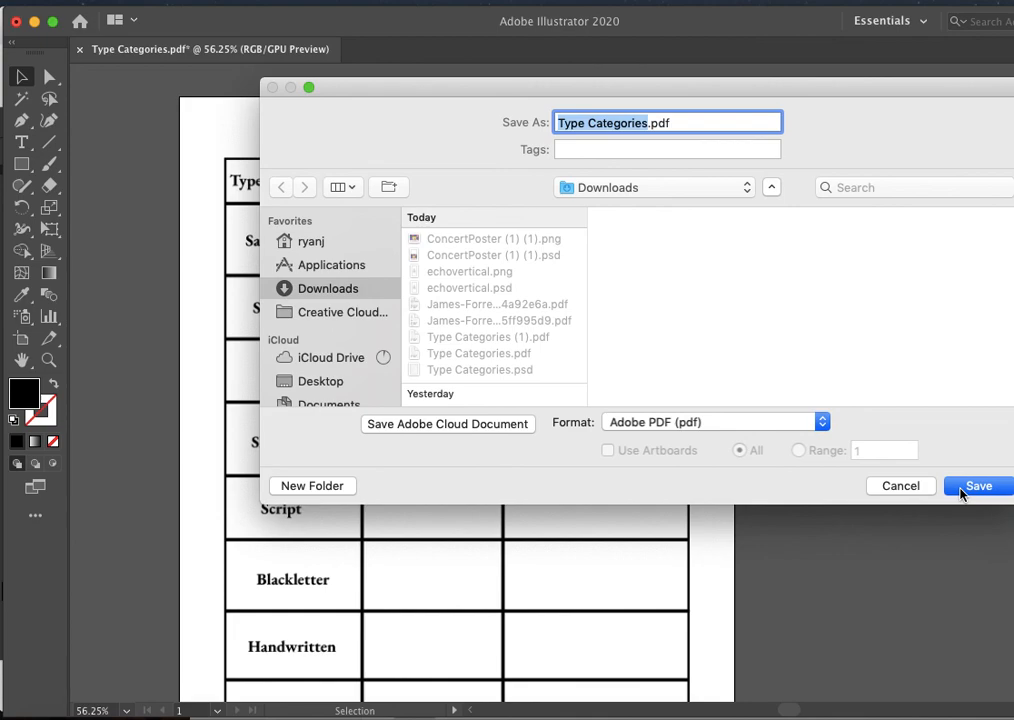
click(916, 488)
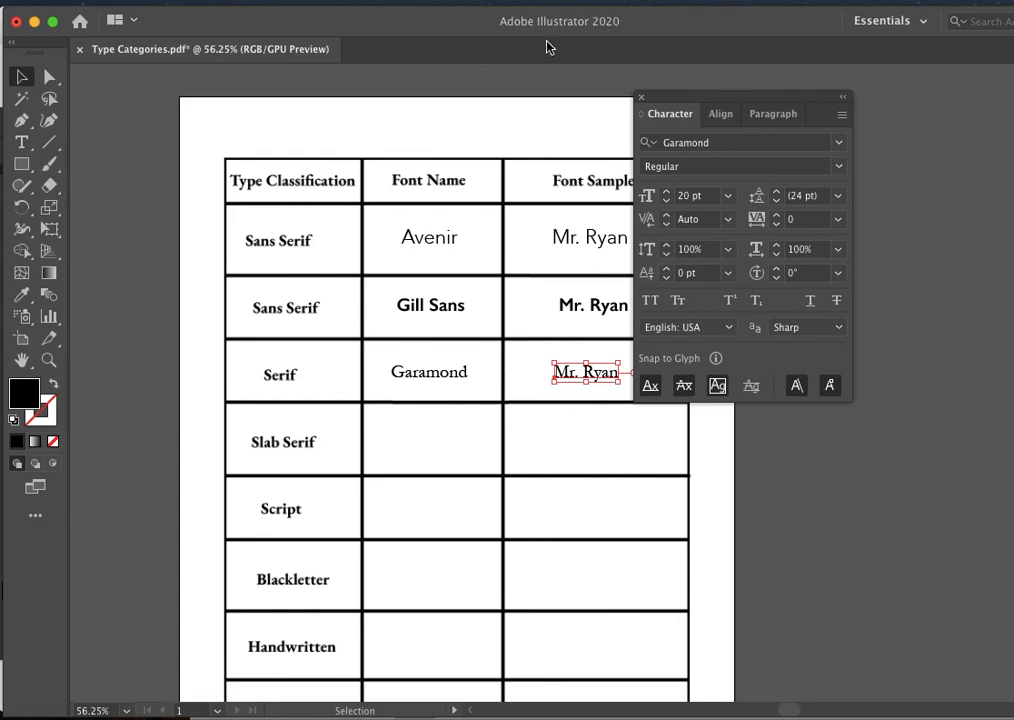
key(super+shift+5)
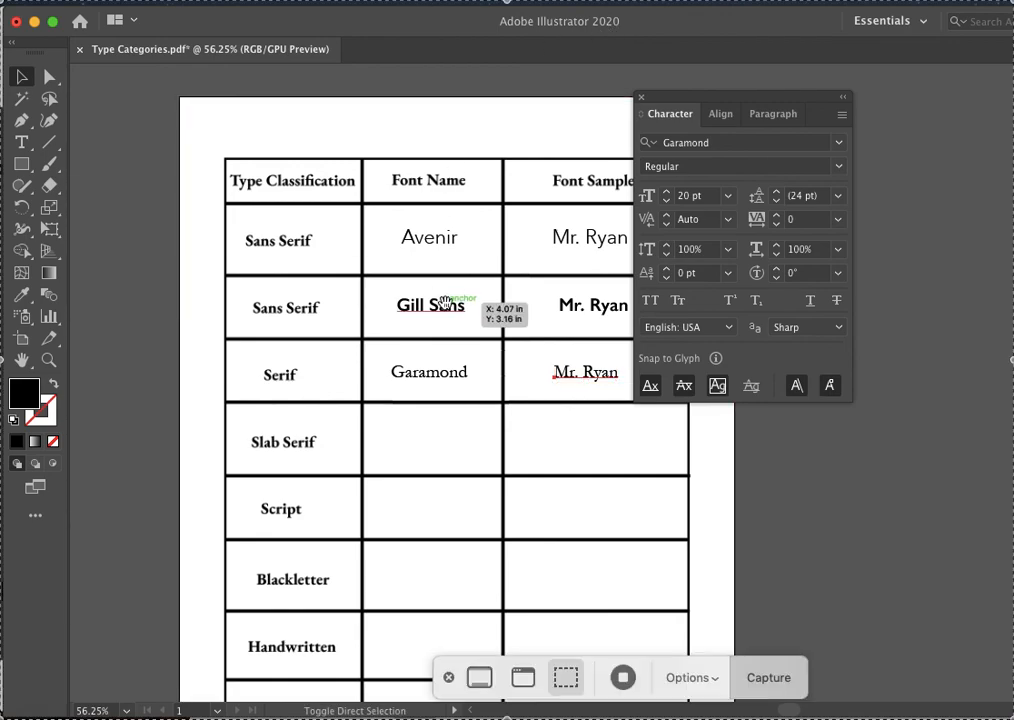